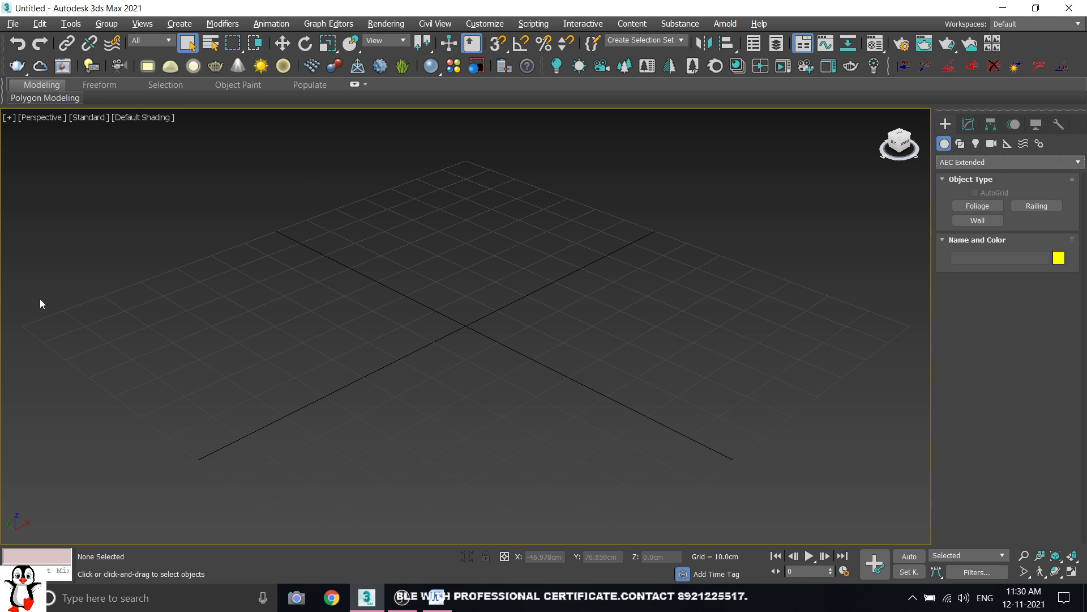
- Examine the Favorite Plants list and the parameters available for Foliage objects
{"action": "left_click", "coordinate": [981, 205]}
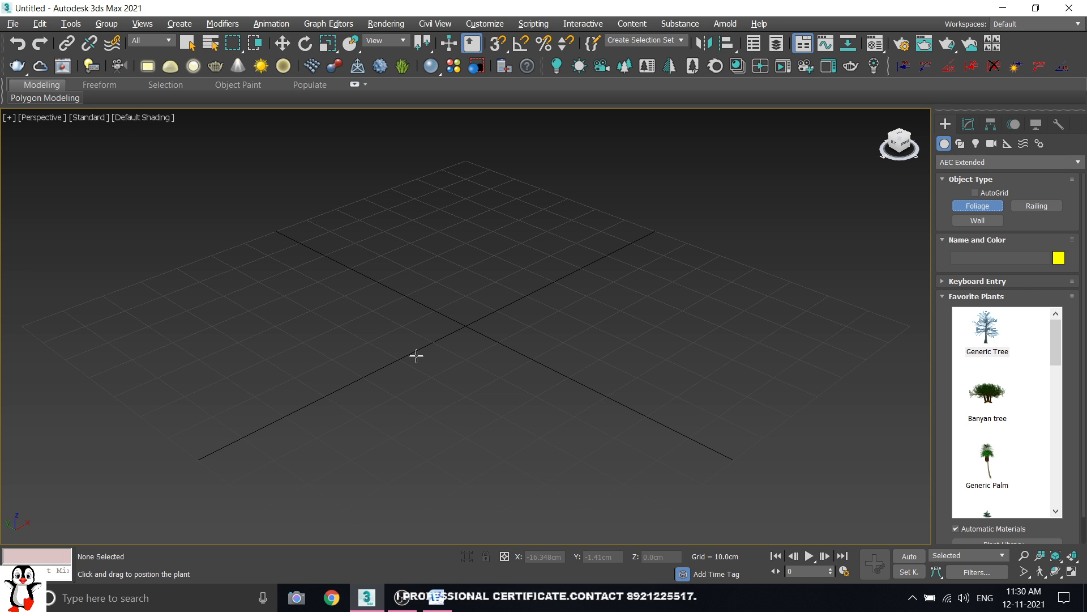
{"action": "scroll", "coordinate": [1086, 346], "scroll_direction": "down", "scroll_amount": 1}
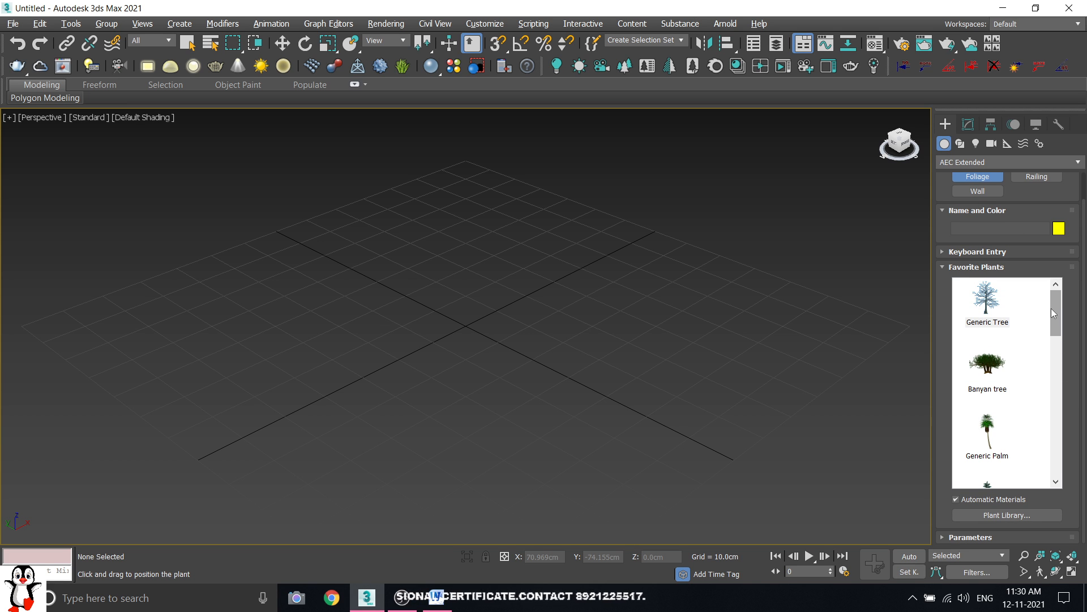
{"action": "left_click_drag", "start_coordinate": [1051, 308], "coordinate": [1058, 362]}
{"action": "scroll", "coordinate": [946, 538], "scroll_direction": "down", "scroll_amount": 5}
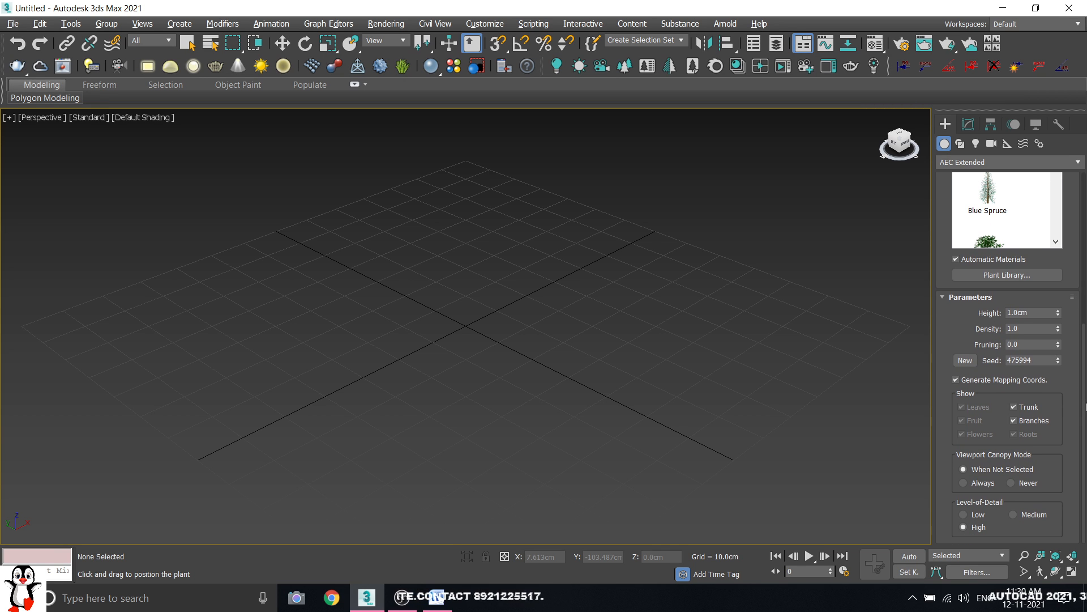
{"action": "scroll", "coordinate": [1084, 380], "scroll_direction": "up", "scroll_amount": 4}
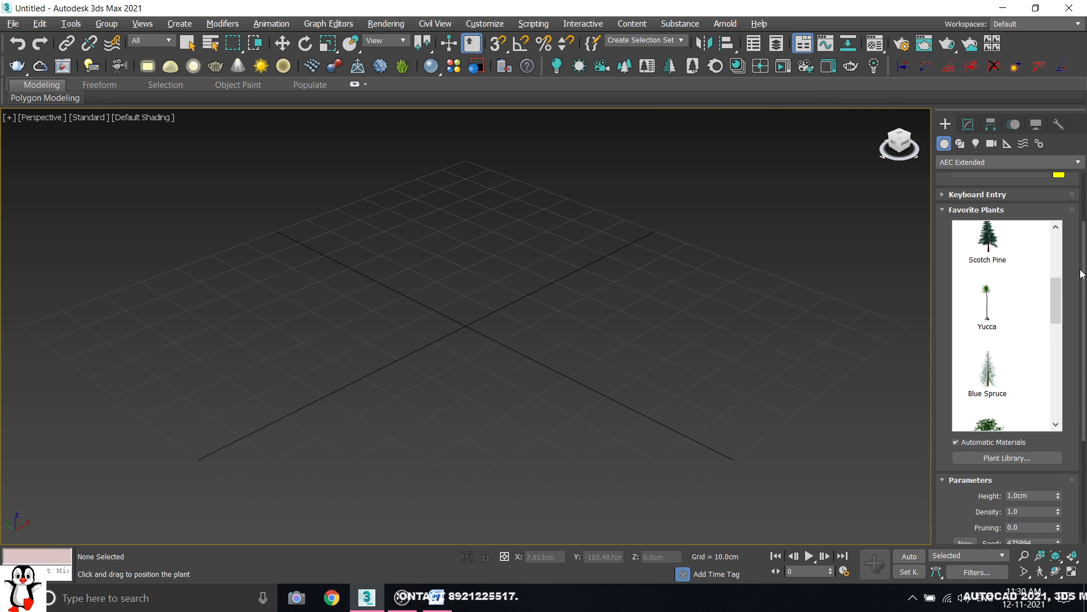
{"action": "left_click_drag", "start_coordinate": [1049, 322], "coordinate": [1040, 252]}
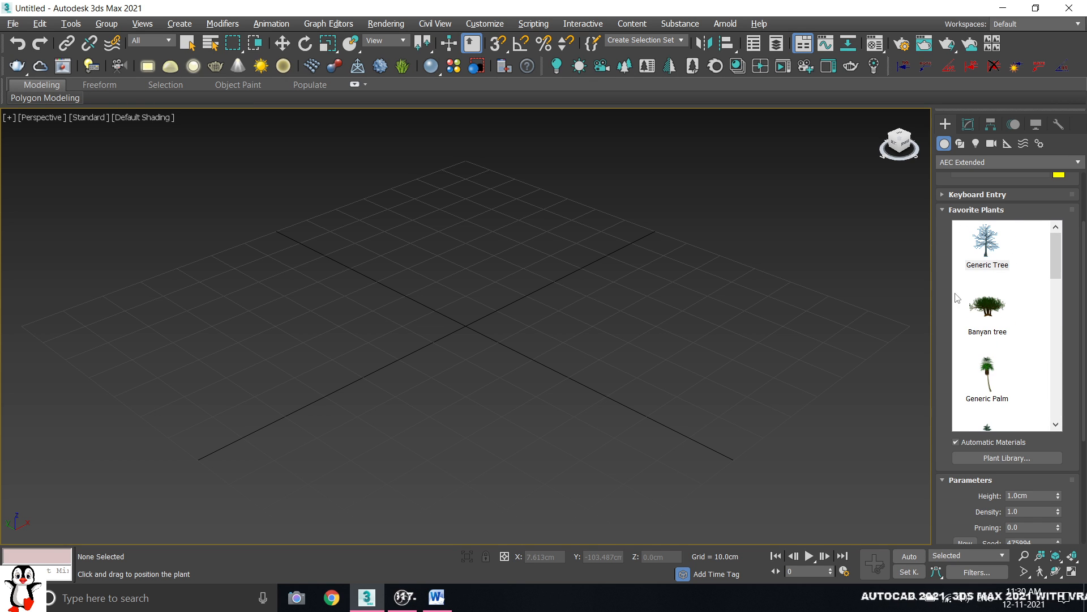
{"action": "right_click", "coordinate": [678, 248]}
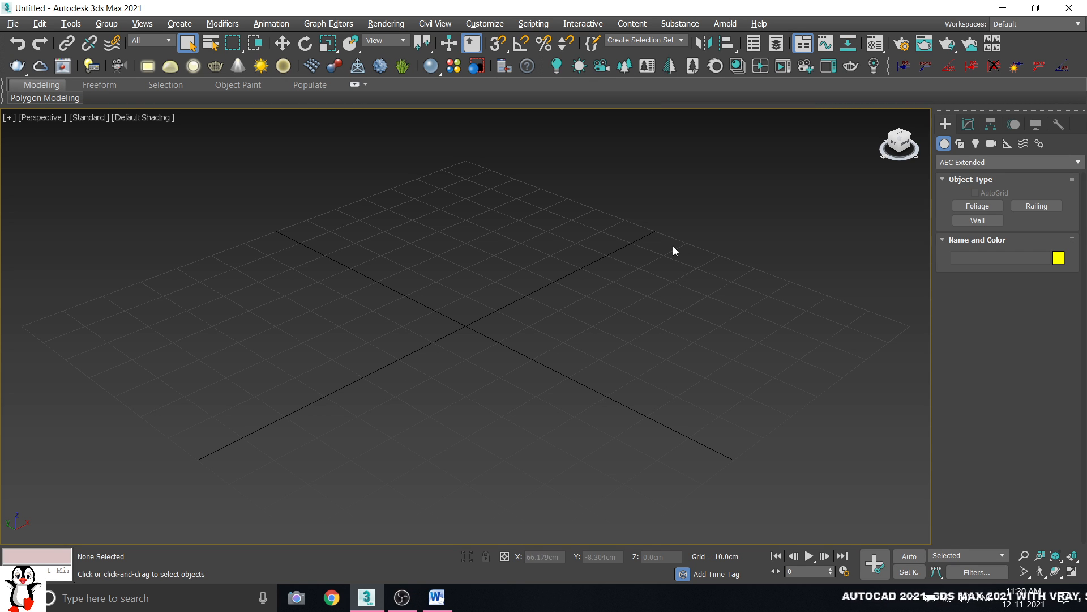
- Place a Generic Tree near the grid's centre and delete it
{"action": "left_click", "coordinate": [978, 206]}
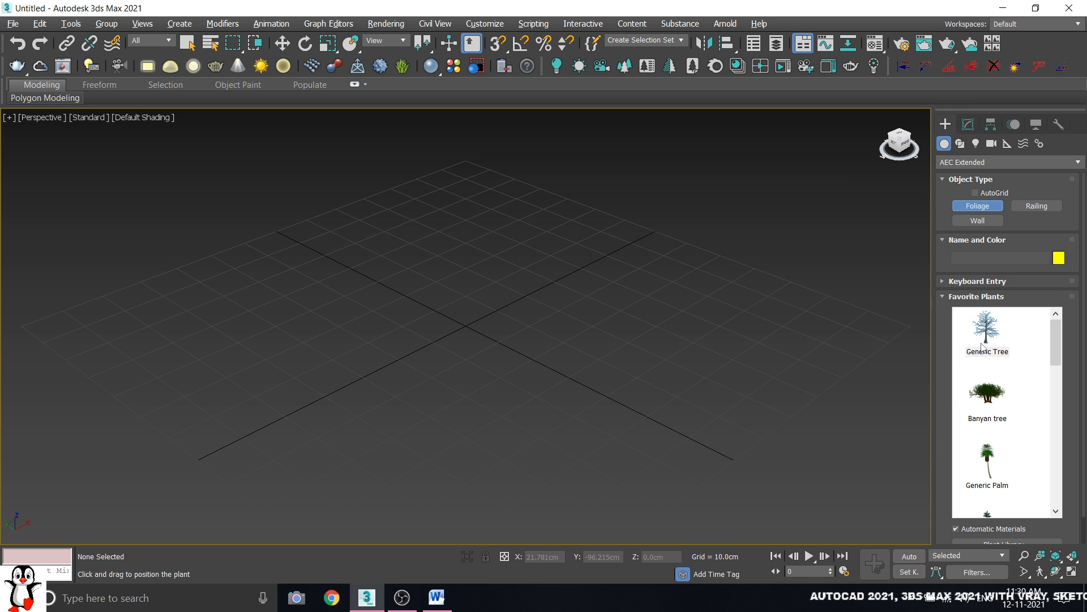
{"action": "left_click", "coordinate": [422, 333]}
{"action": "scroll", "coordinate": [385, 360], "scroll_direction": "down", "scroll_amount": 2}
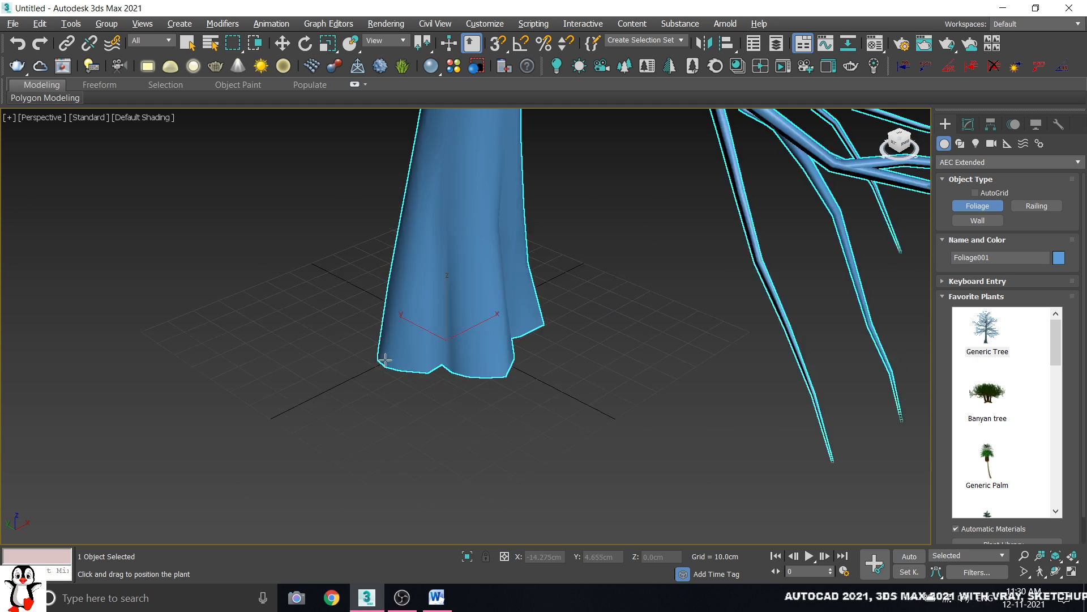
{"action": "scroll", "coordinate": [385, 359], "scroll_direction": "down", "scroll_amount": 3}
{"action": "right_click", "coordinate": [571, 279]}
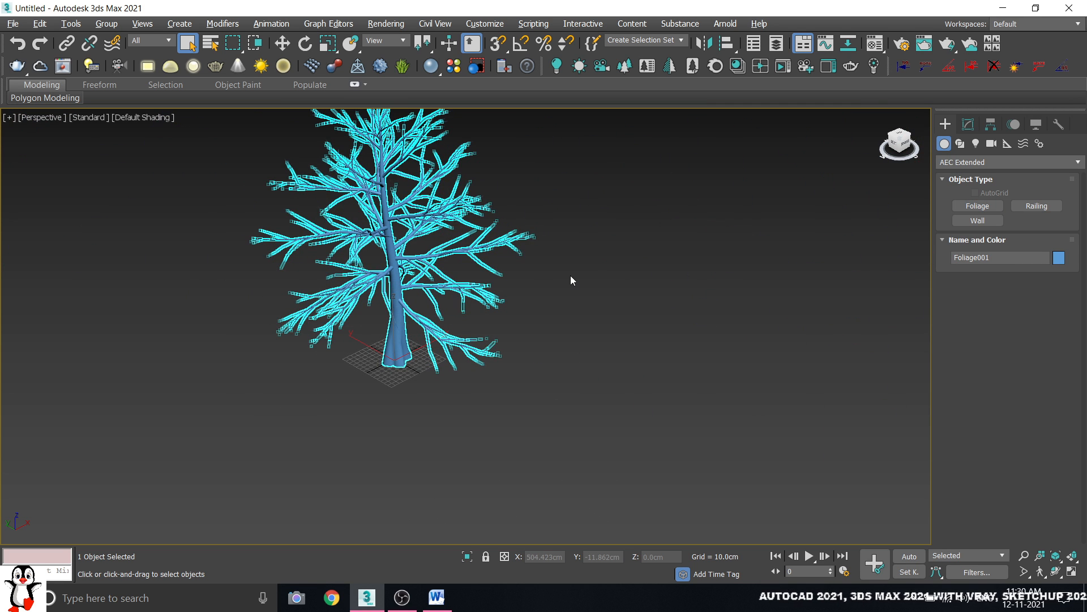
{"action": "key", "text": "Delete"}
- Place a Banyan tree from the Foliage favorites near the grid and delete it
{"action": "left_click", "coordinate": [967, 221]}
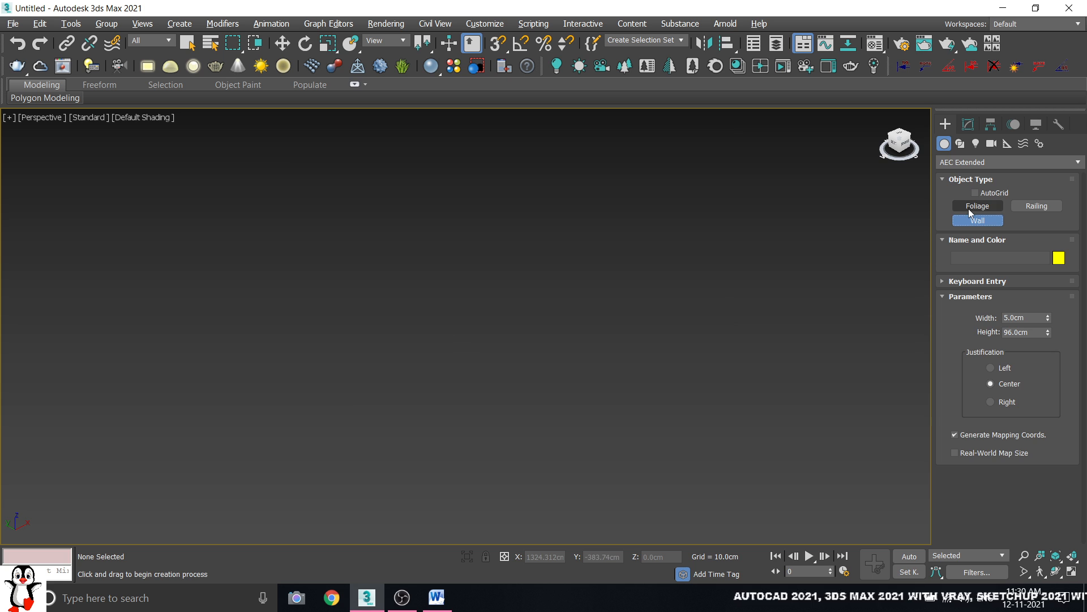
{"action": "left_click", "coordinate": [969, 208]}
{"action": "left_click", "coordinate": [996, 402]}
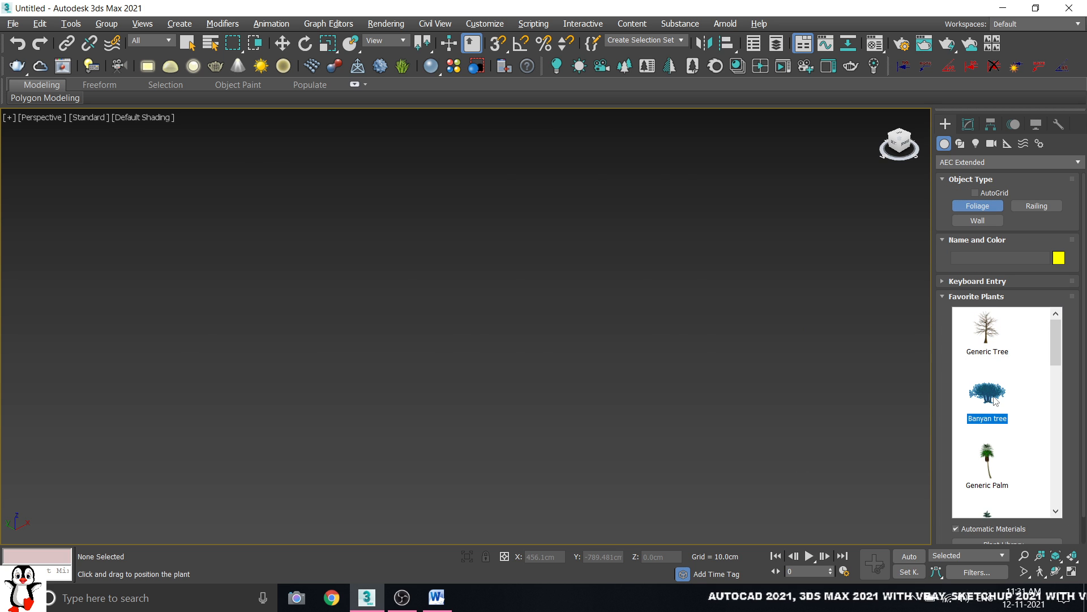
{"action": "left_click", "coordinate": [391, 397]}
{"action": "right_click", "coordinate": [810, 224]}
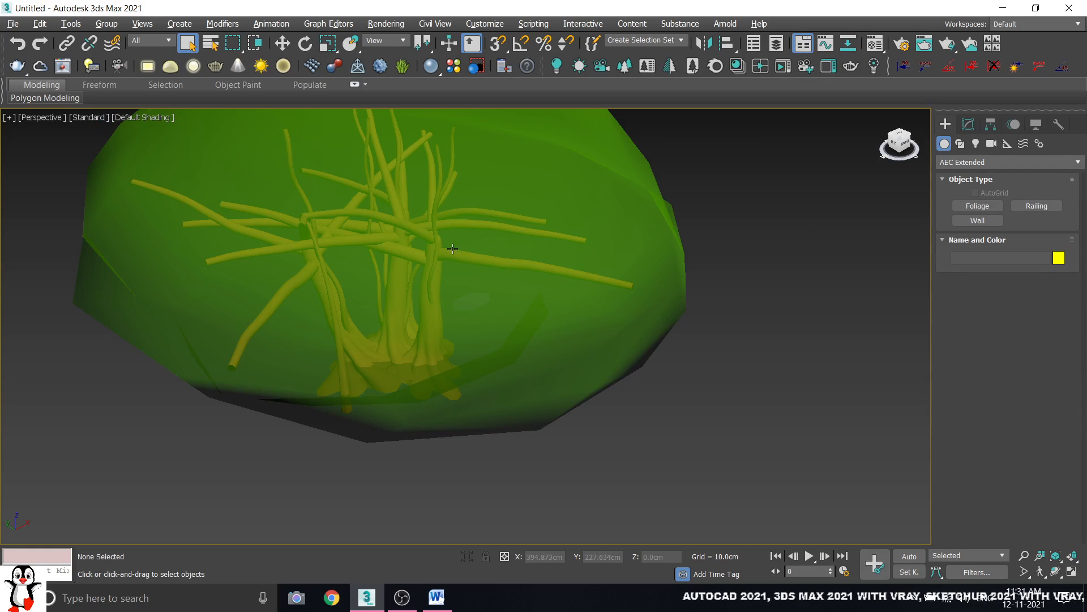
{"action": "left_click", "coordinate": [482, 301]}
{"action": "key", "text": "Delete"}
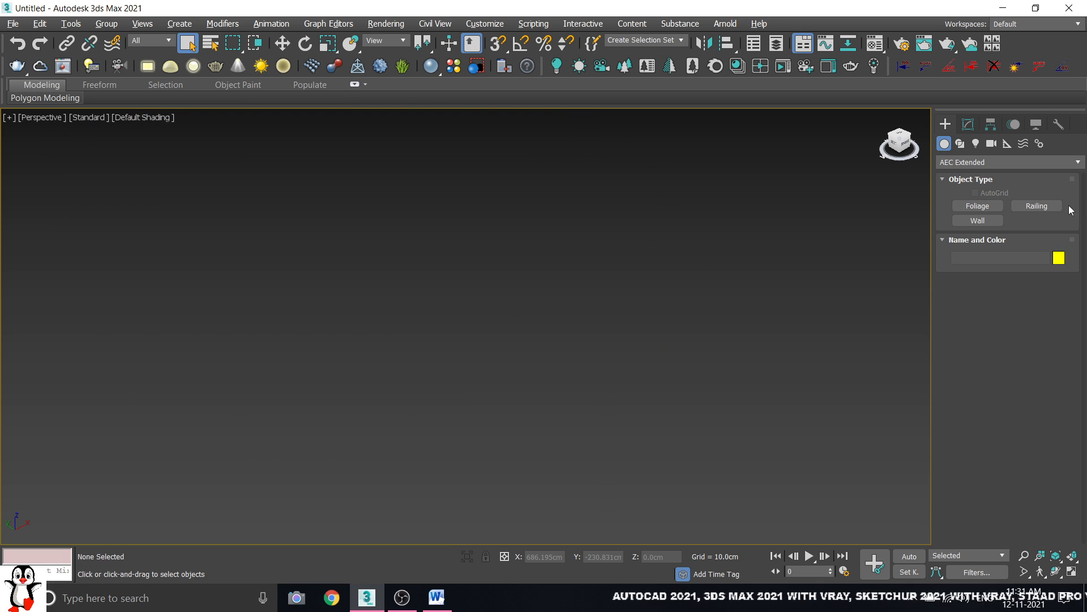
- Place a Generic Tree behind the grid and a Banyan tree near the grid's centre
{"action": "left_click", "coordinate": [971, 209]}
{"action": "left_click_drag", "start_coordinate": [986, 329], "coordinate": [250, 248]}
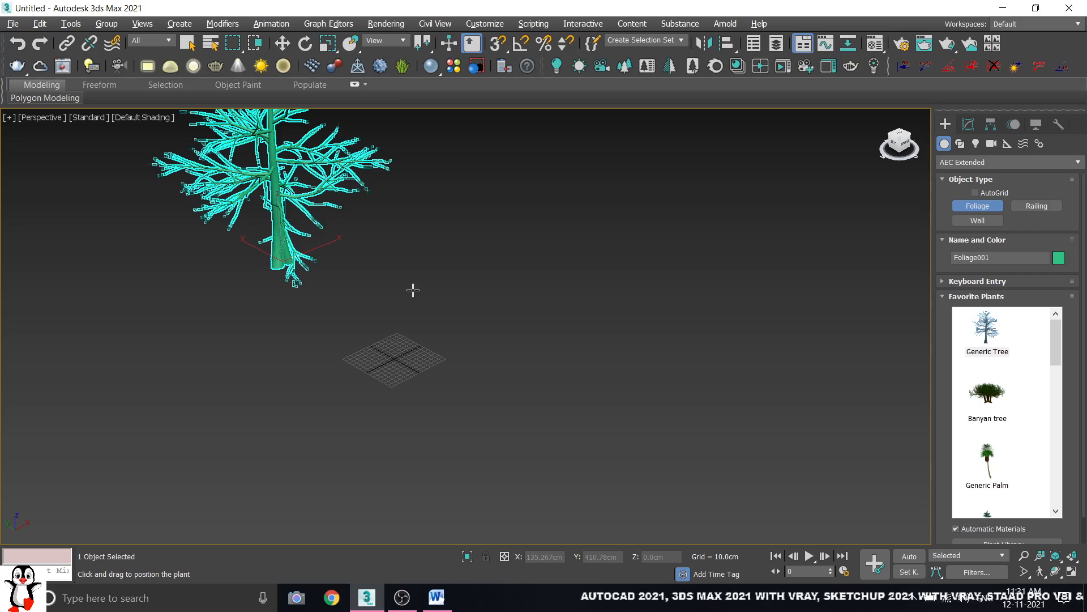
{"action": "double_click", "coordinate": [996, 401]}
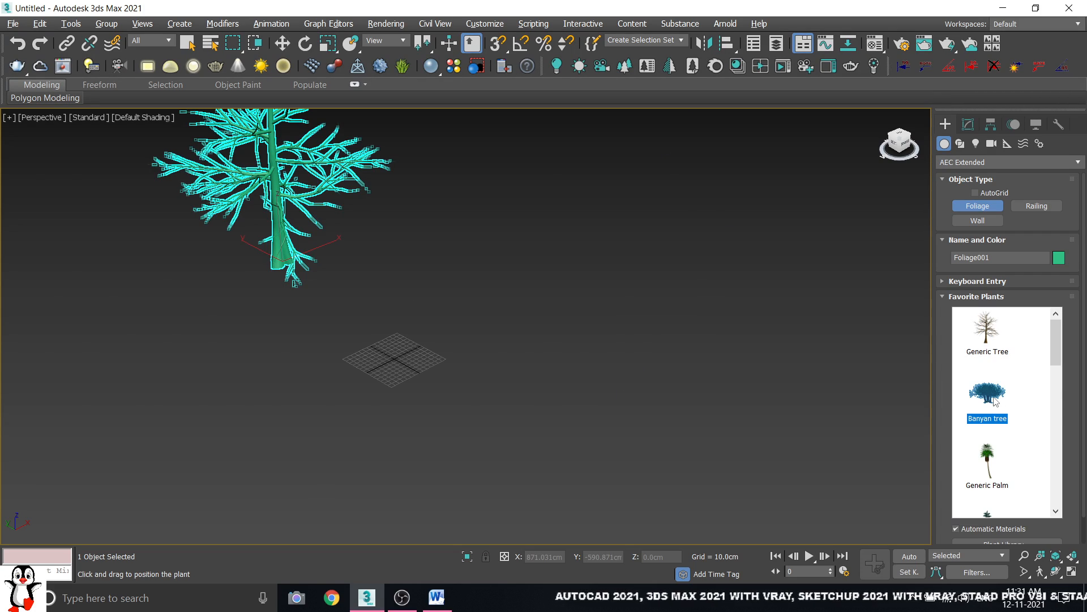
{"action": "right_click", "coordinate": [639, 289]}
{"action": "left_click", "coordinate": [802, 275]}
- Delete the Banyan tree and the Generic Tree from the scene
{"action": "left_click", "coordinate": [474, 319]}
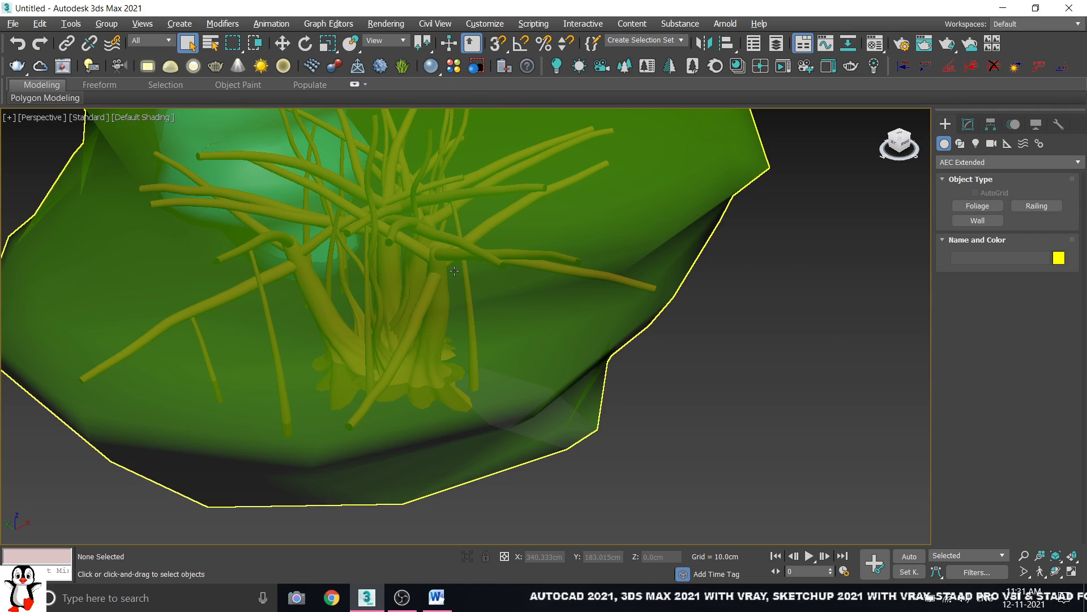
{"action": "key", "text": "Delete"}
{"action": "key", "text": "z"}
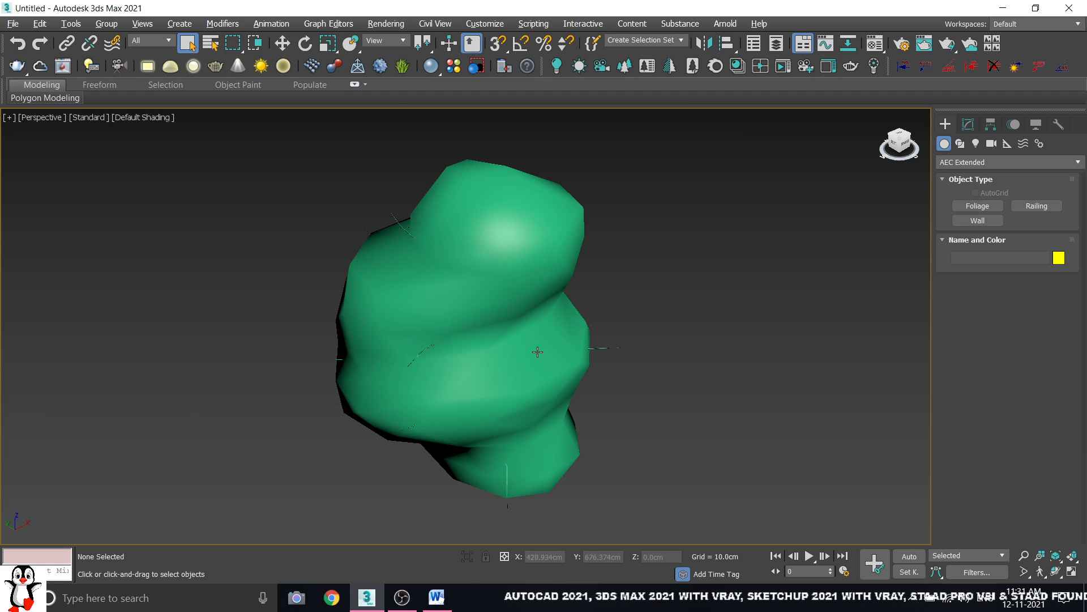
{"action": "left_click", "coordinate": [569, 328]}
{"action": "key", "text": "Delete"}
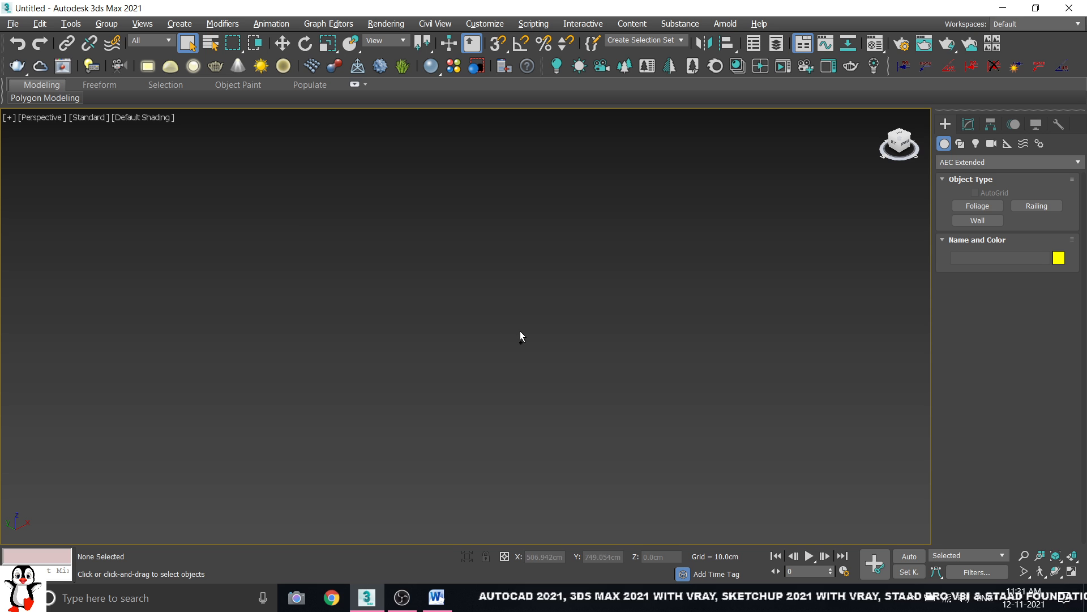
- Place a Scotch Pine from the Foliage favorites at the grid's centre
{"action": "key", "text": "z"}
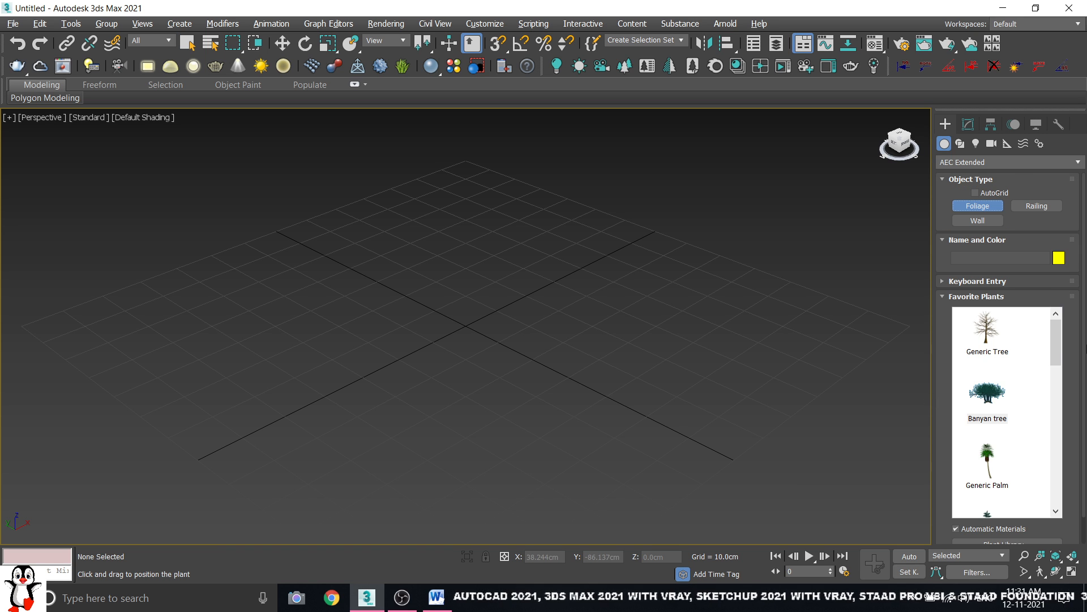
{"action": "left_click_drag", "start_coordinate": [1059, 350], "coordinate": [1055, 369]}
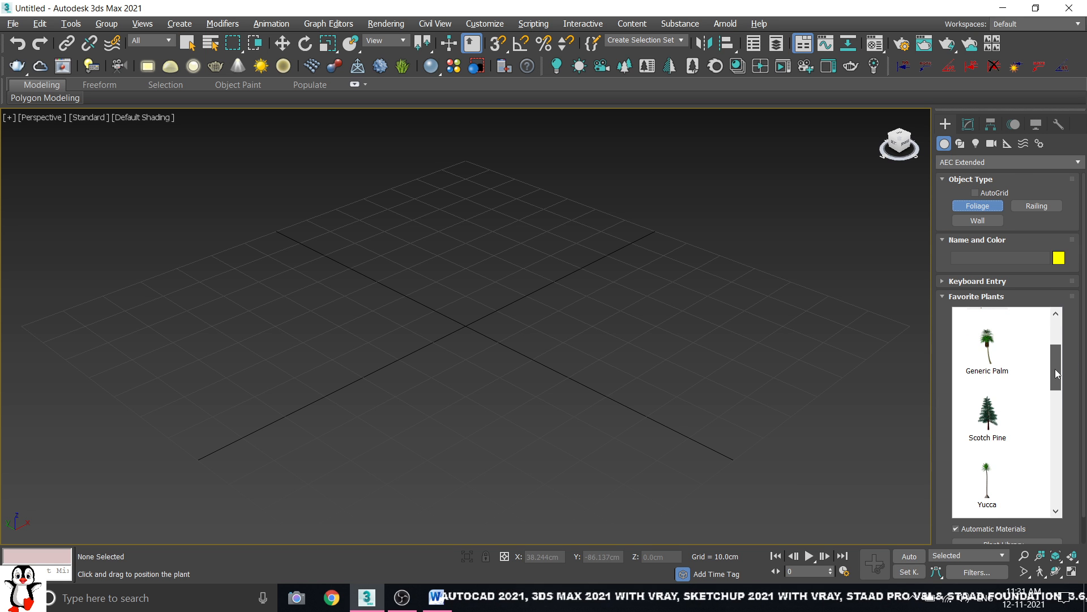
{"action": "double_click", "coordinate": [993, 424]}
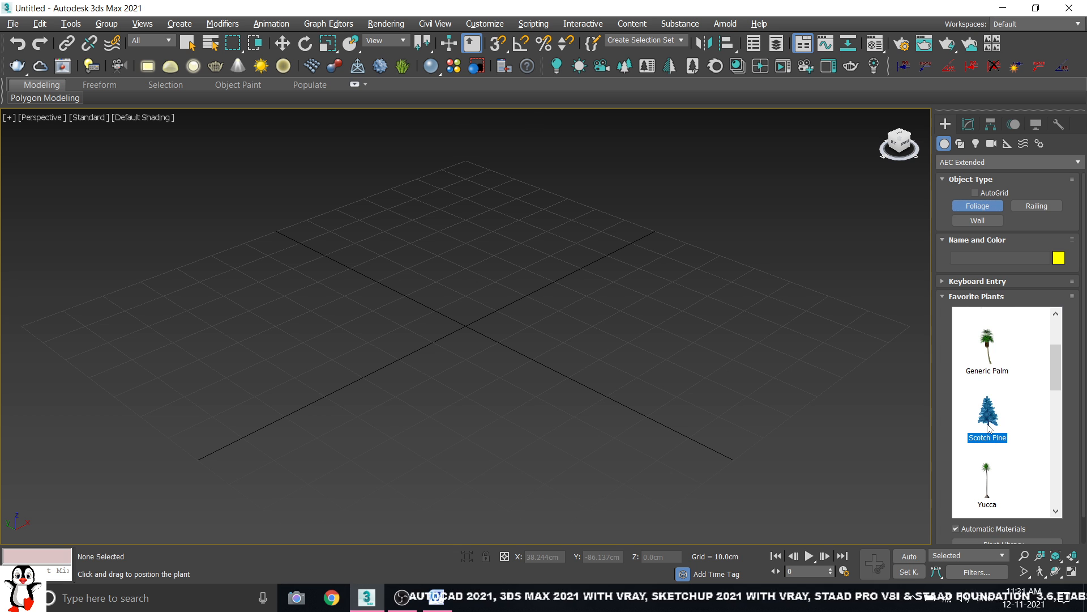
{"action": "right_click", "coordinate": [769, 209]}
{"action": "left_click", "coordinate": [583, 422]}
{"action": "scroll", "coordinate": [583, 422], "scroll_direction": "down", "scroll_amount": 3}
{"action": "scroll", "coordinate": [583, 422], "scroll_direction": "down", "scroll_amount": 3}
{"action": "middle_click_drag", "start_coordinate": [705, 238], "coordinate": [661, 321]}
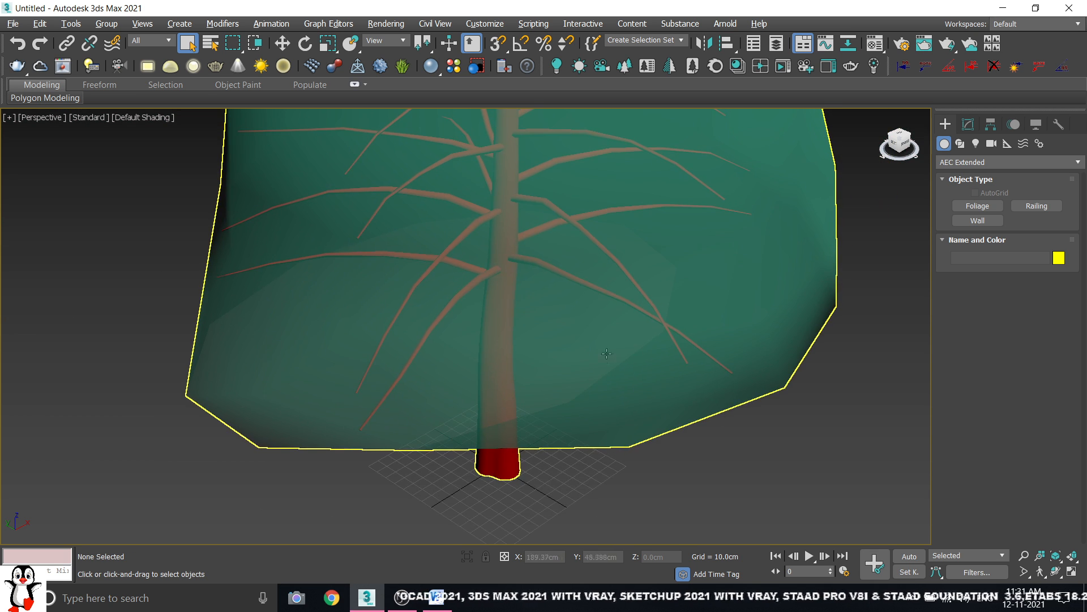
- Select the Scotch Pine and display its foliage parameters for modification
{"action": "left_click", "coordinate": [661, 320]}
{"action": "scroll", "coordinate": [735, 261], "scroll_direction": "down", "scroll_amount": 3}
{"action": "scroll", "coordinate": [651, 373], "scroll_direction": "up", "scroll_amount": 4}
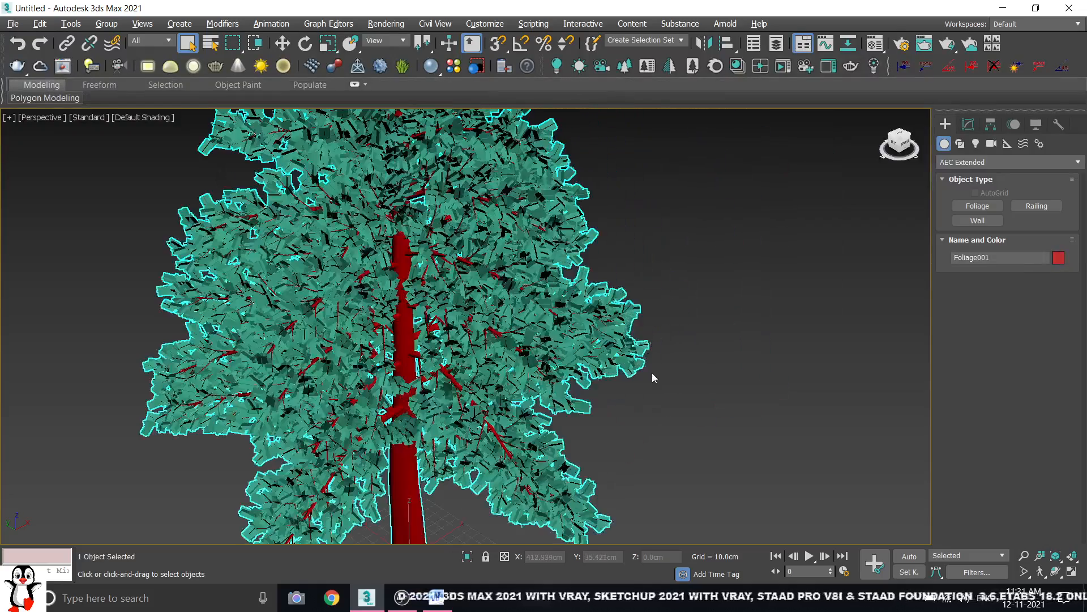
{"action": "left_click", "coordinate": [969, 124]}
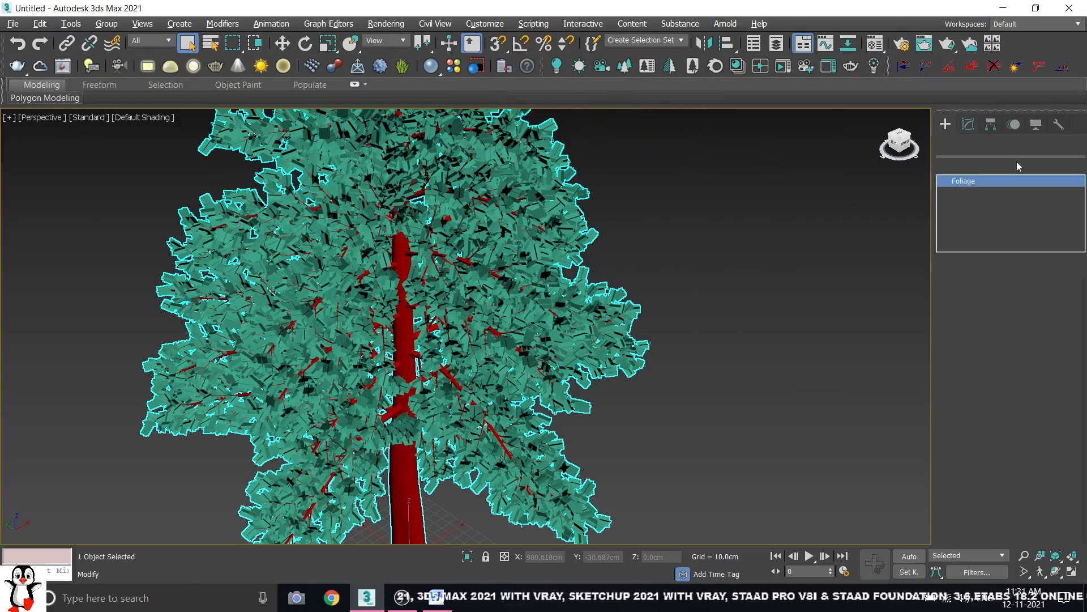
{"action": "scroll", "coordinate": [634, 290], "scroll_direction": "down", "scroll_amount": 3}
{"action": "scroll", "coordinate": [694, 297], "scroll_direction": "up", "scroll_amount": 6}
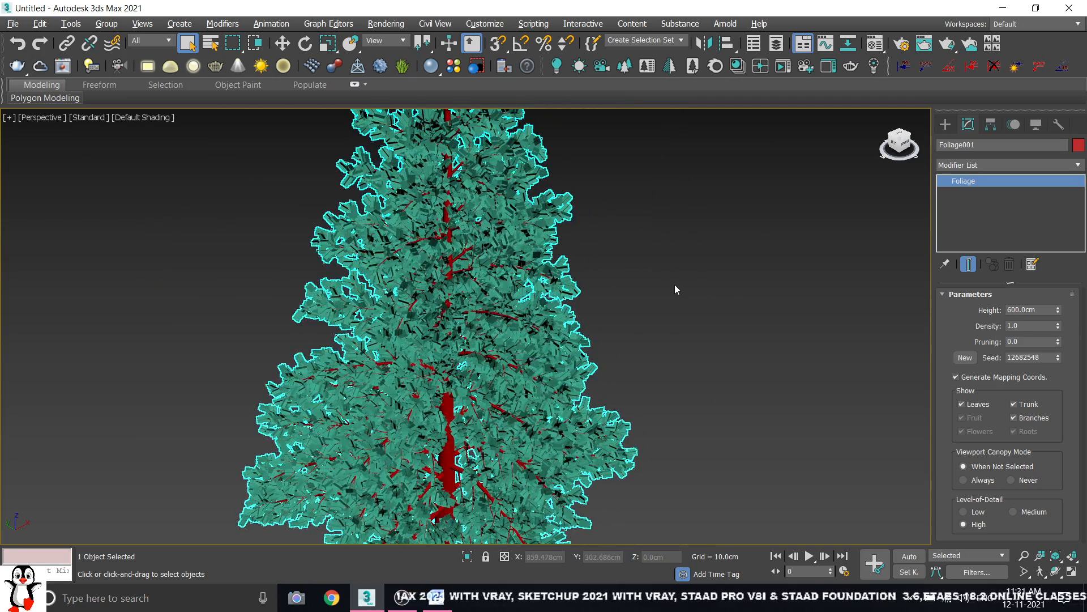
- Compare how the Scotch Pine displays when deselected and when selected, including a close view of its leaves
{"action": "left_click", "coordinate": [675, 285]}
{"action": "scroll", "coordinate": [640, 265], "scroll_direction": "down", "scroll_amount": 2}
{"action": "middle_click_drag", "start_coordinate": [692, 270], "coordinate": [646, 265]}
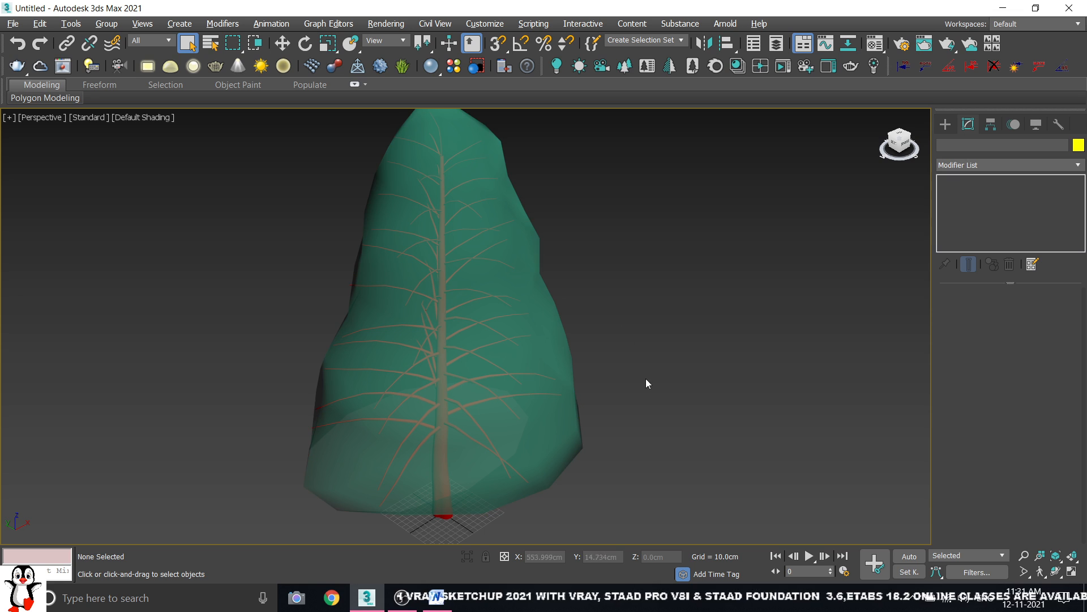
{"action": "middle_click_drag", "start_coordinate": [645, 379], "coordinate": [619, 366]}
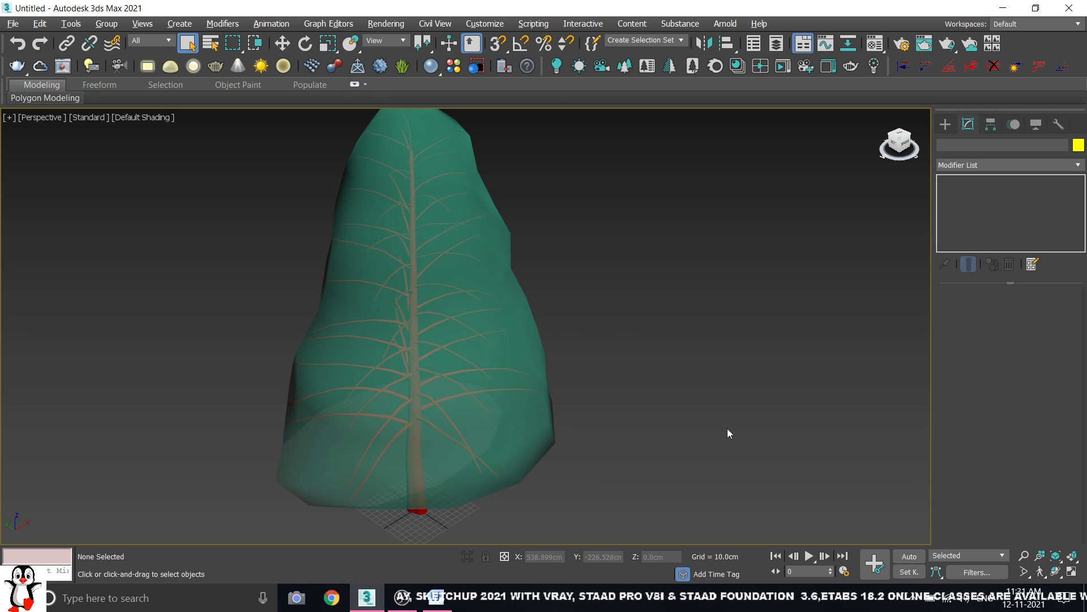
{"action": "left_click", "coordinate": [453, 271]}
{"action": "left_click", "coordinate": [764, 272]}
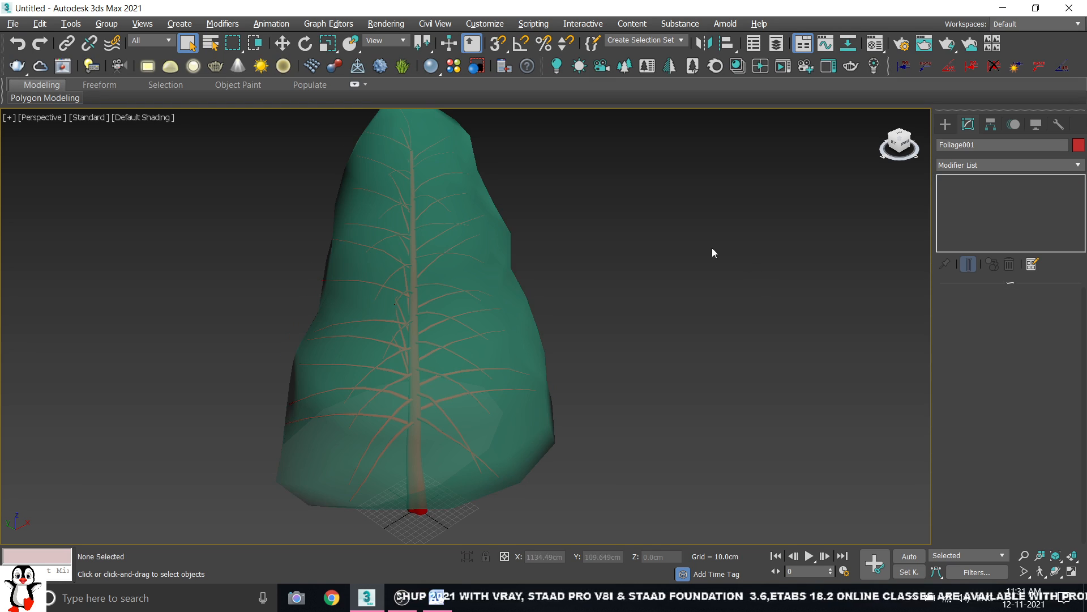
{"action": "left_click", "coordinate": [541, 400]}
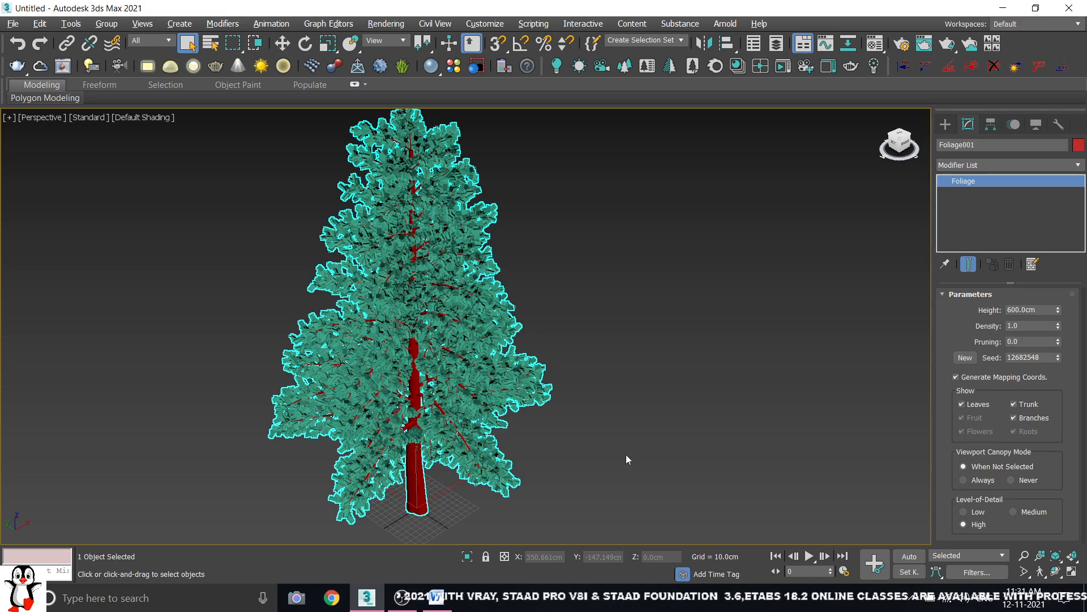
{"action": "scroll", "coordinate": [396, 292], "scroll_direction": "up", "scroll_amount": 4}
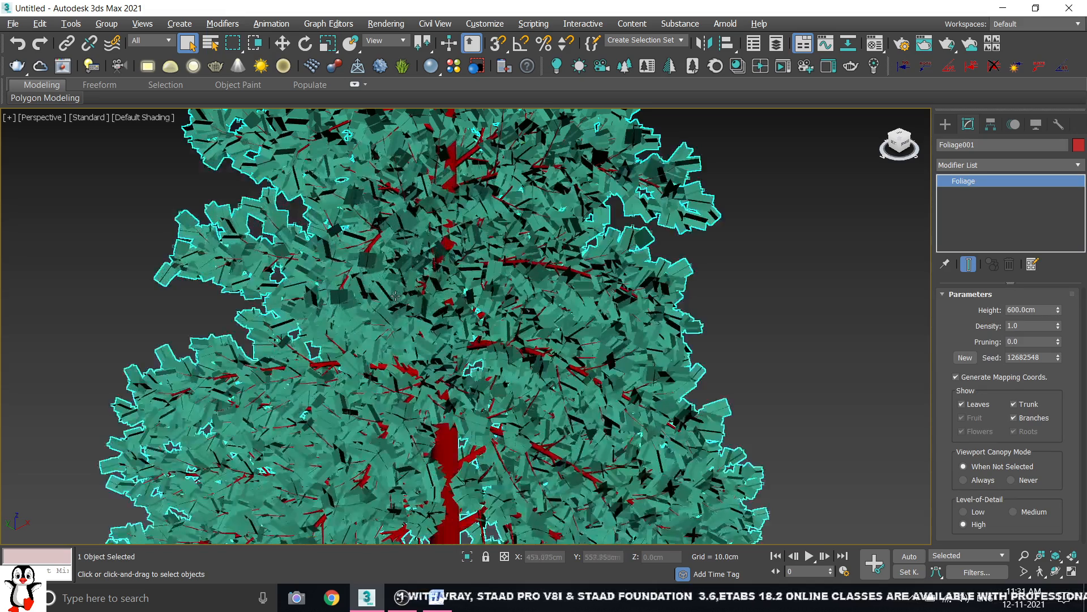
{"action": "scroll", "coordinate": [422, 296], "scroll_direction": "down", "scroll_amount": 5}
{"action": "left_click", "coordinate": [770, 259]}
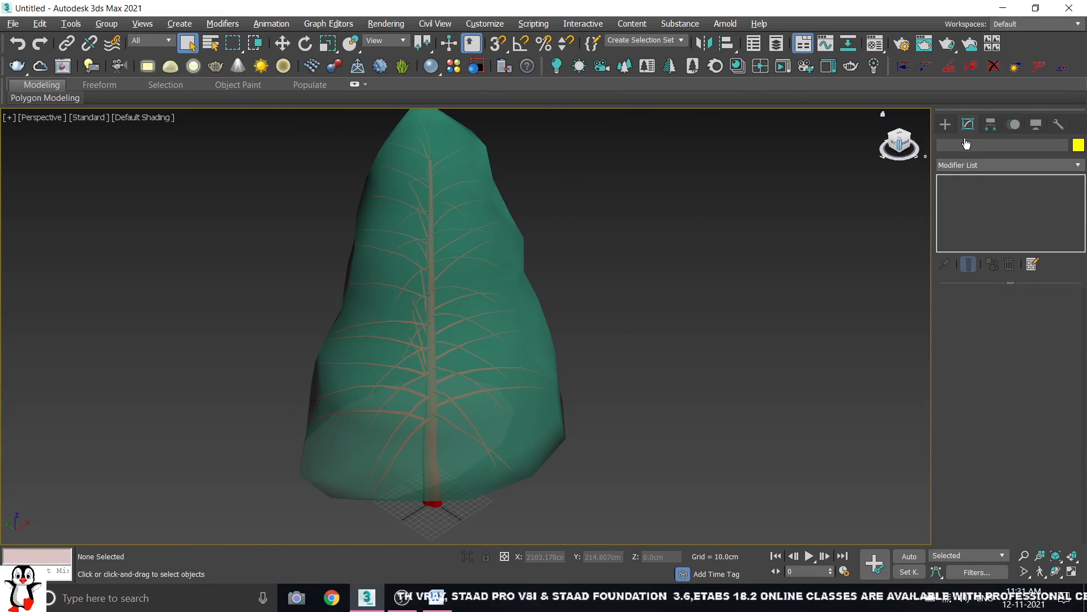
- Check the effect of the When Not Selected viewport canopy mode by selecting and deselecting the Scotch Pine
{"action": "left_click", "coordinate": [499, 260]}
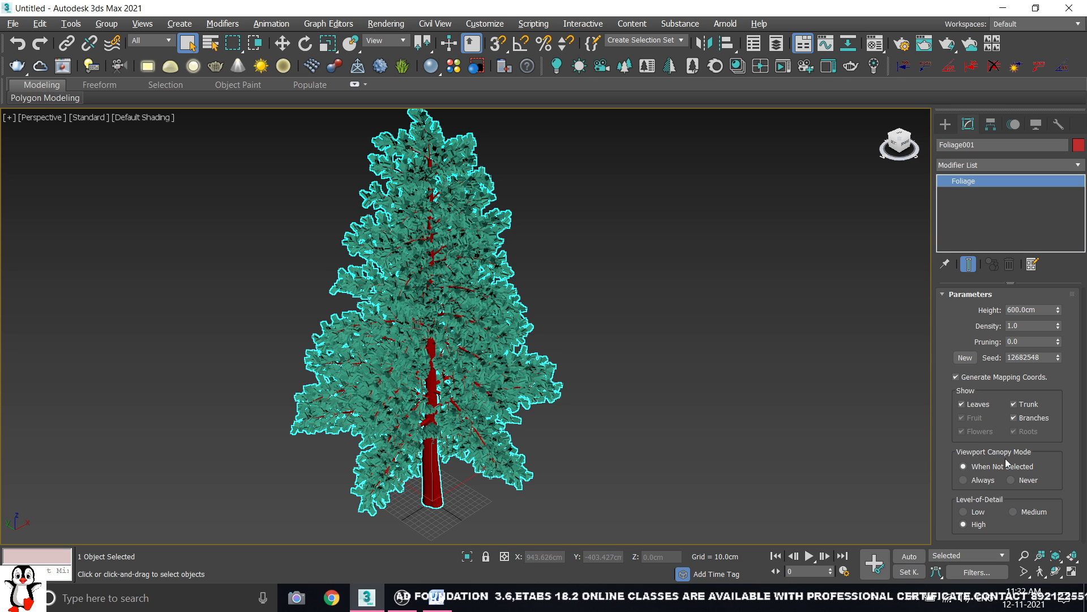
{"action": "left_click", "coordinate": [624, 263]}
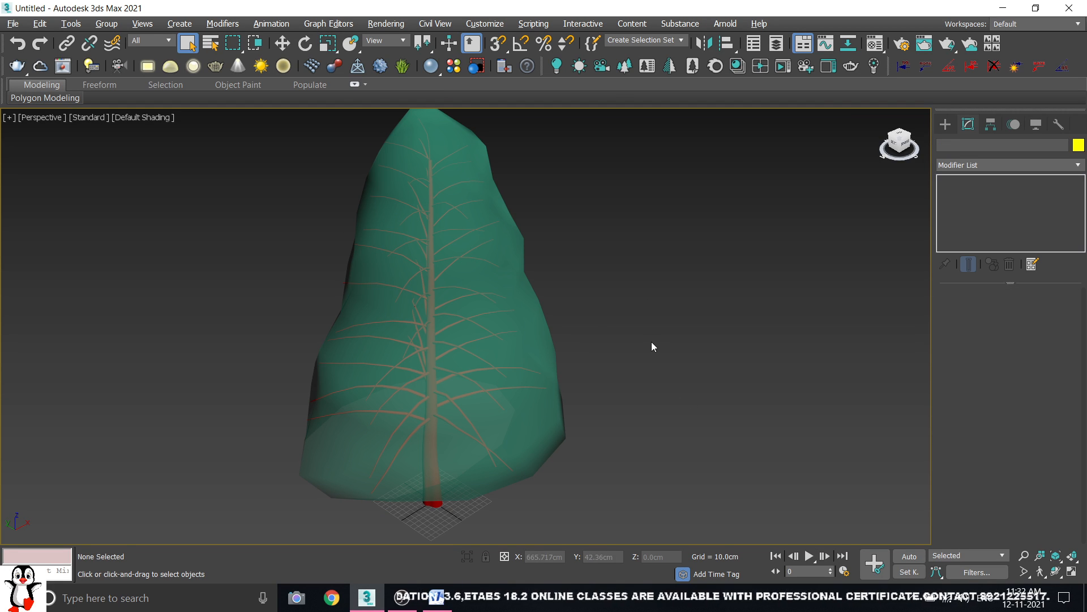
{"action": "left_click", "coordinate": [463, 313]}
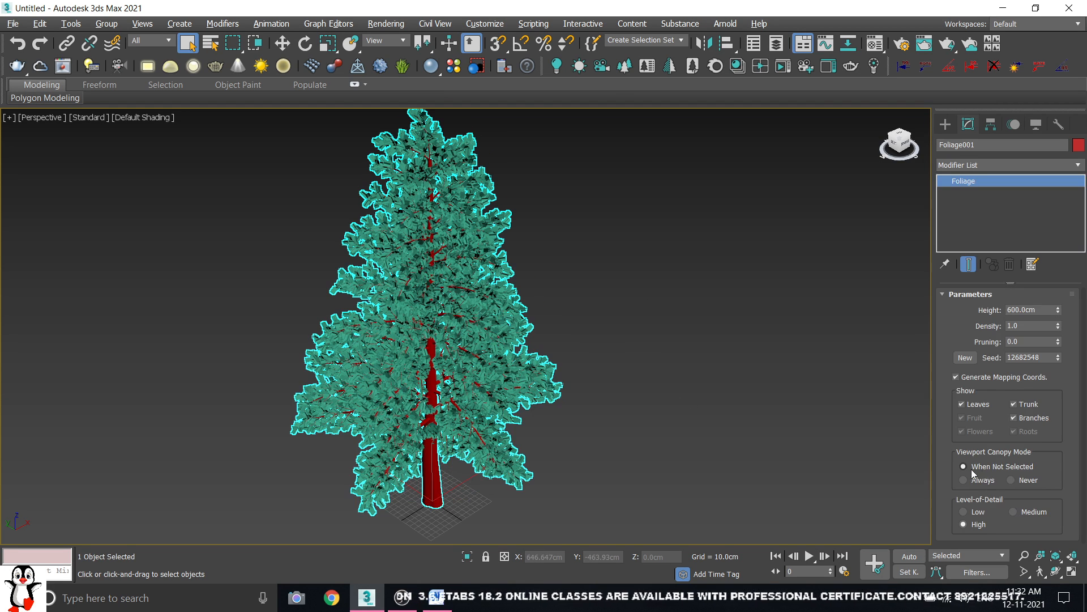
{"action": "left_click", "coordinate": [721, 332]}
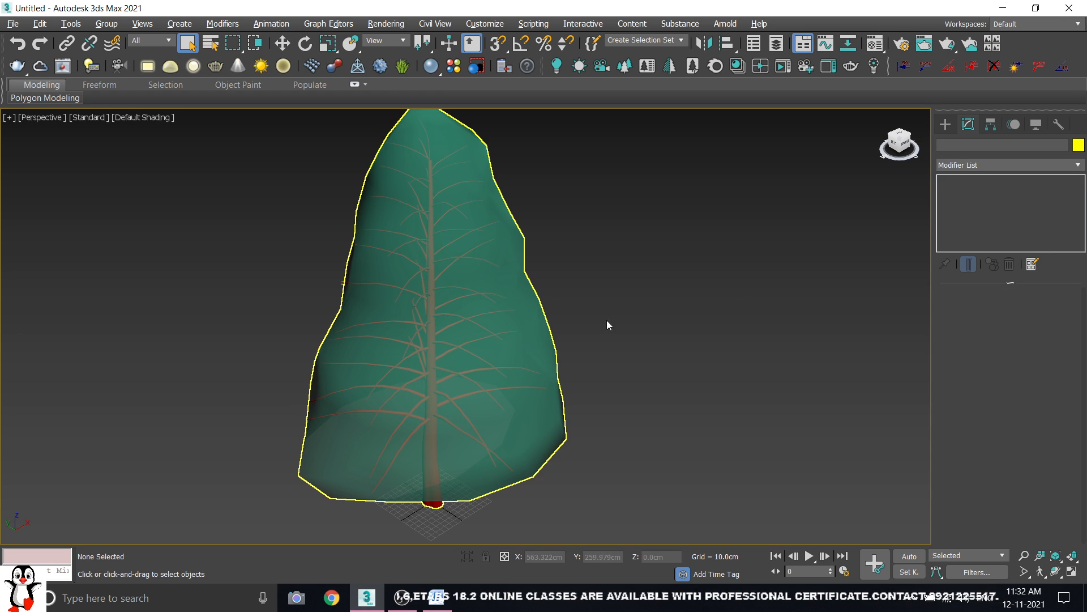
- Set the Scotch Pine's viewport canopy mode to Always and check its display when deselected and selected
{"action": "left_click", "coordinate": [458, 342]}
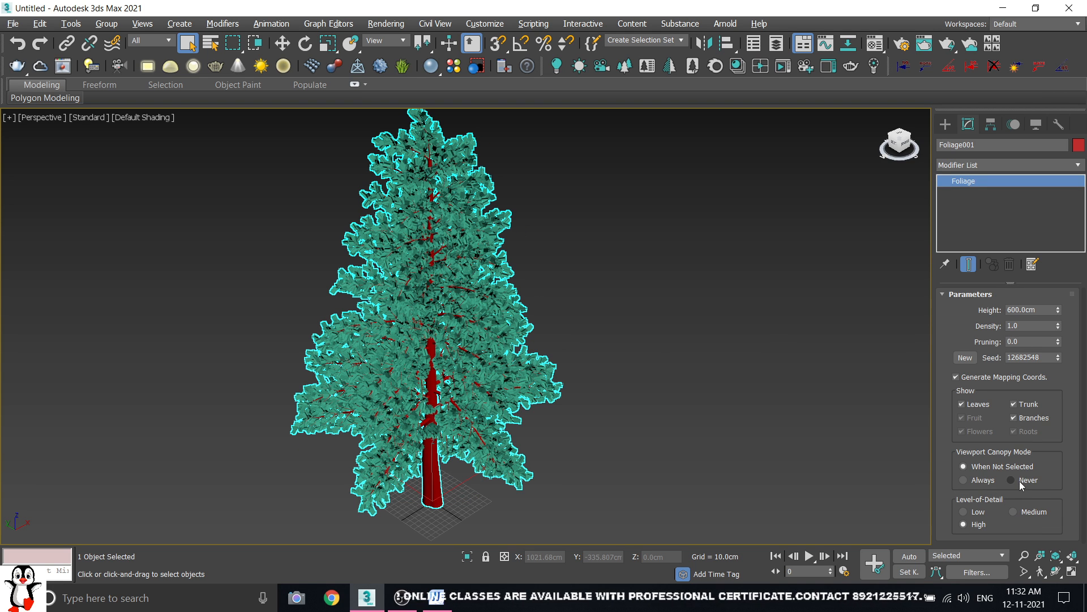
{"action": "left_click", "coordinate": [982, 481]}
{"action": "left_click", "coordinate": [655, 306]}
{"action": "left_click", "coordinate": [496, 303]}
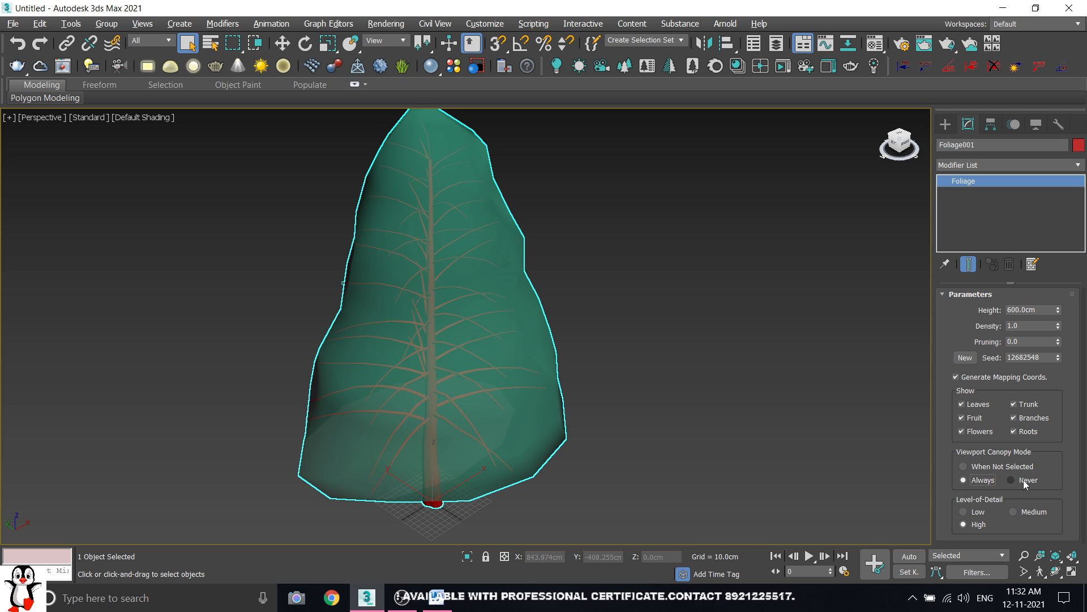
- Set the Scotch Pine's viewport canopy mode to Never and check its display when deselected and selected
{"action": "left_click", "coordinate": [610, 390]}
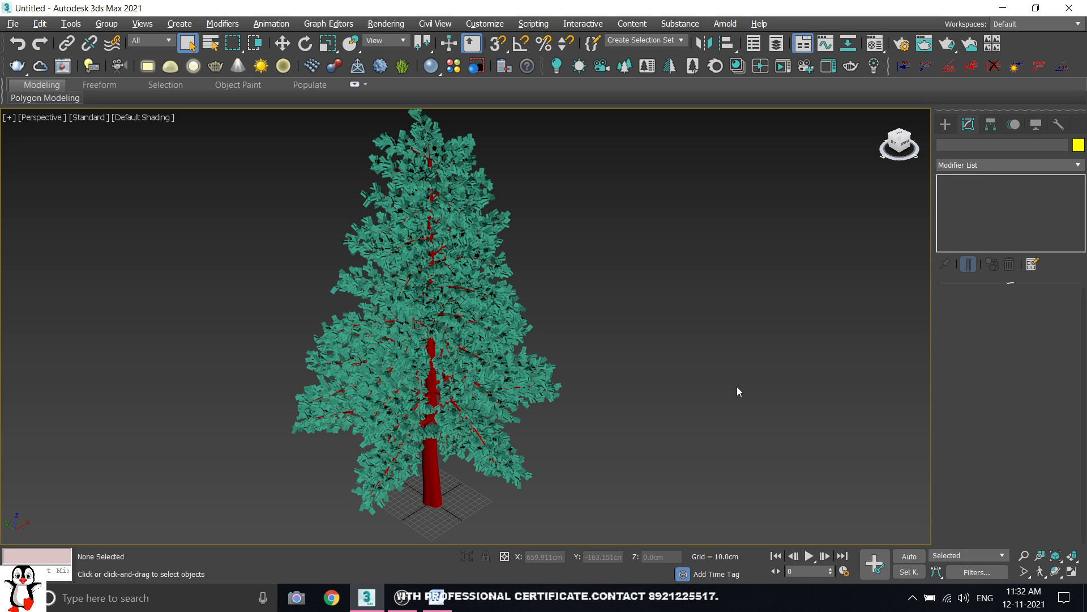
{"action": "left_click", "coordinate": [502, 343]}
{"action": "left_click", "coordinate": [794, 377]}
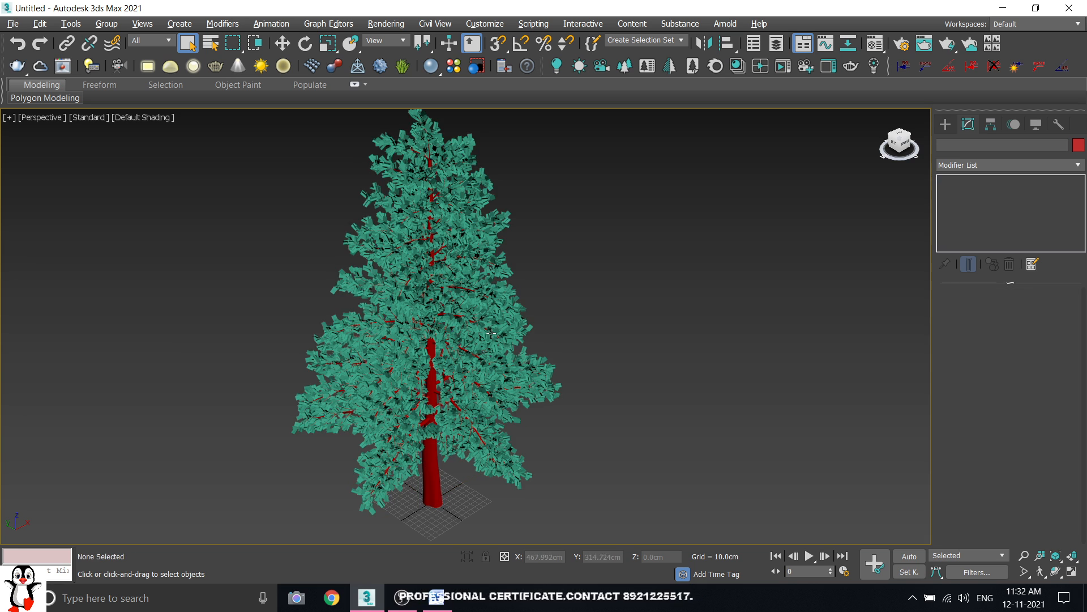
{"action": "left_click", "coordinate": [476, 329]}
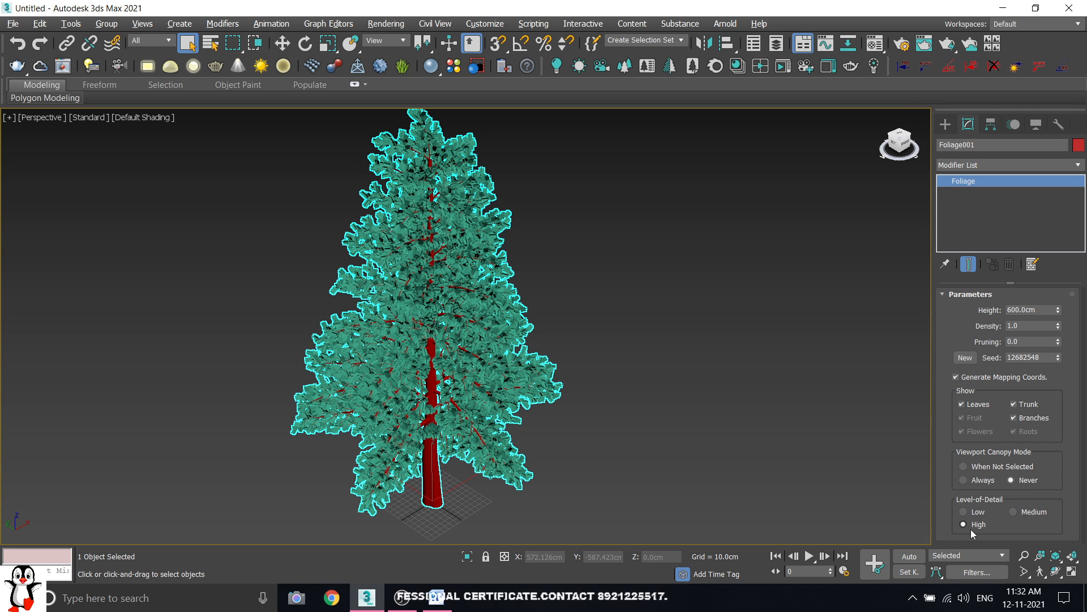
- Switch the Scotch Pine's level of detail through Low, Medium and High, comparing its leaves and branches up close
{"action": "left_click", "coordinate": [965, 512]}
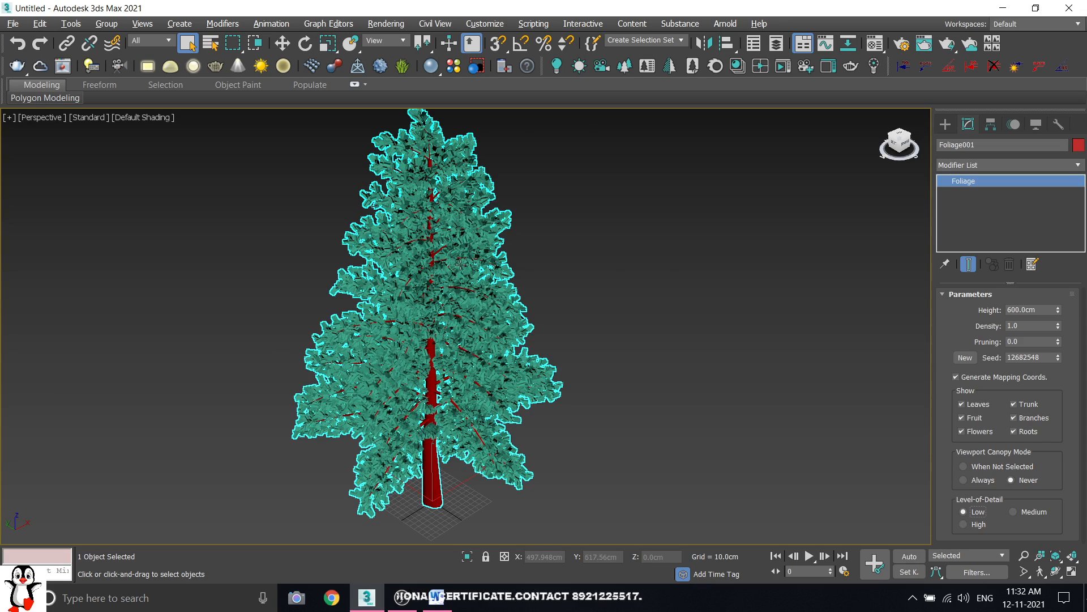
{"action": "scroll", "coordinate": [430, 255], "scroll_direction": "up", "scroll_amount": 5}
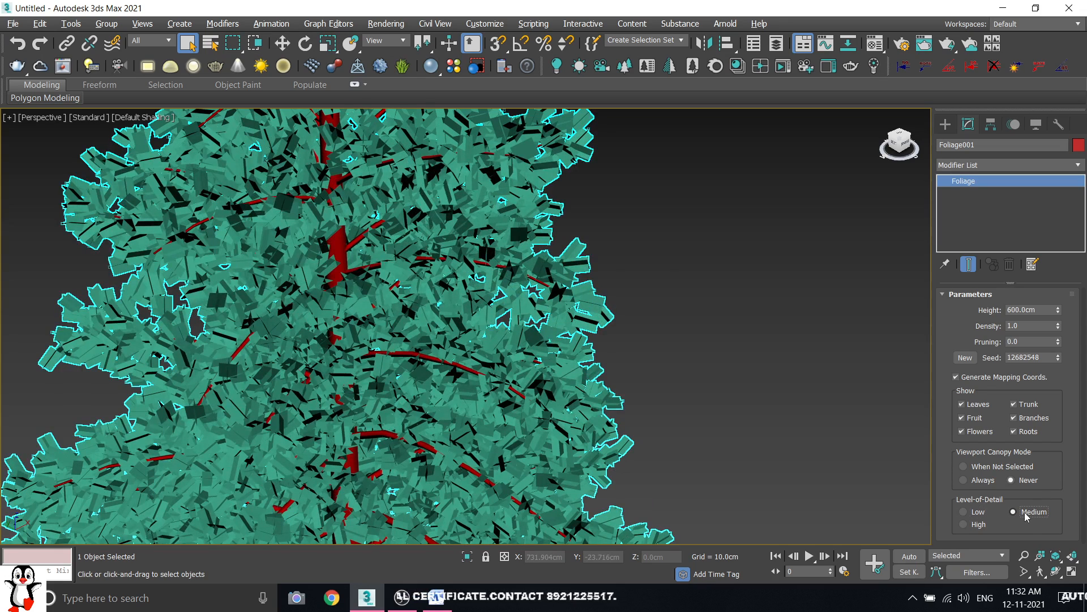
{"action": "left_click", "coordinate": [958, 527]}
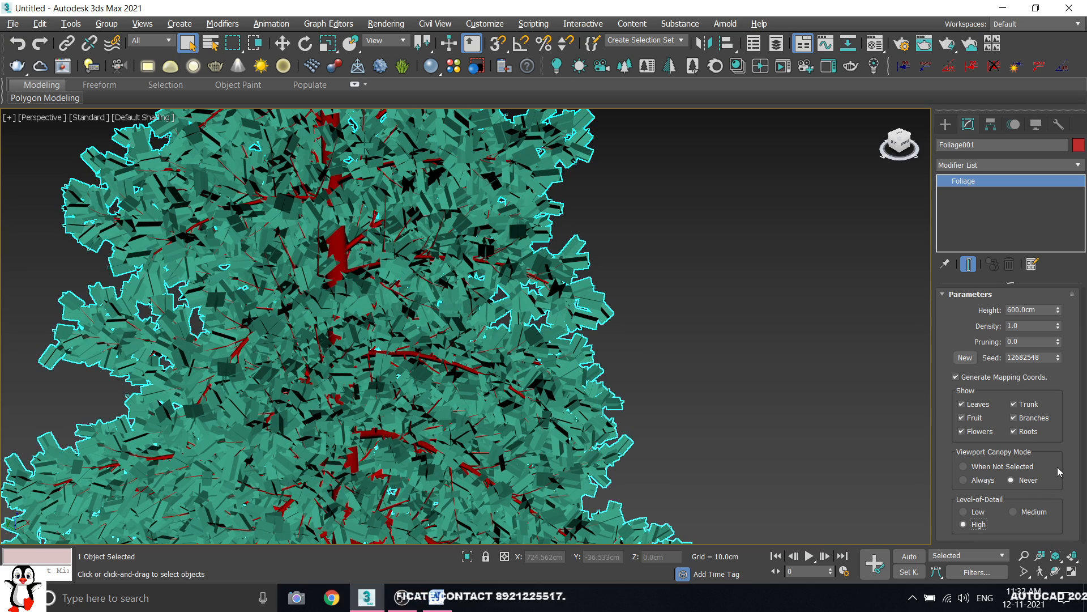
{"action": "scroll", "coordinate": [665, 424], "scroll_direction": "down", "scroll_amount": 5}
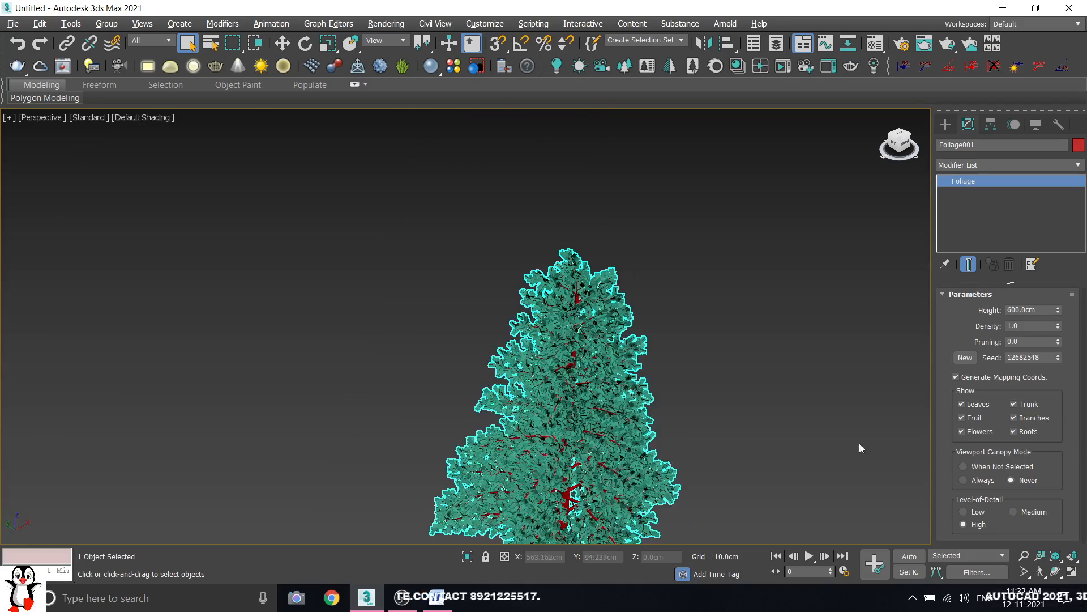
{"action": "middle_click_drag", "start_coordinate": [677, 339], "coordinate": [550, 269]}
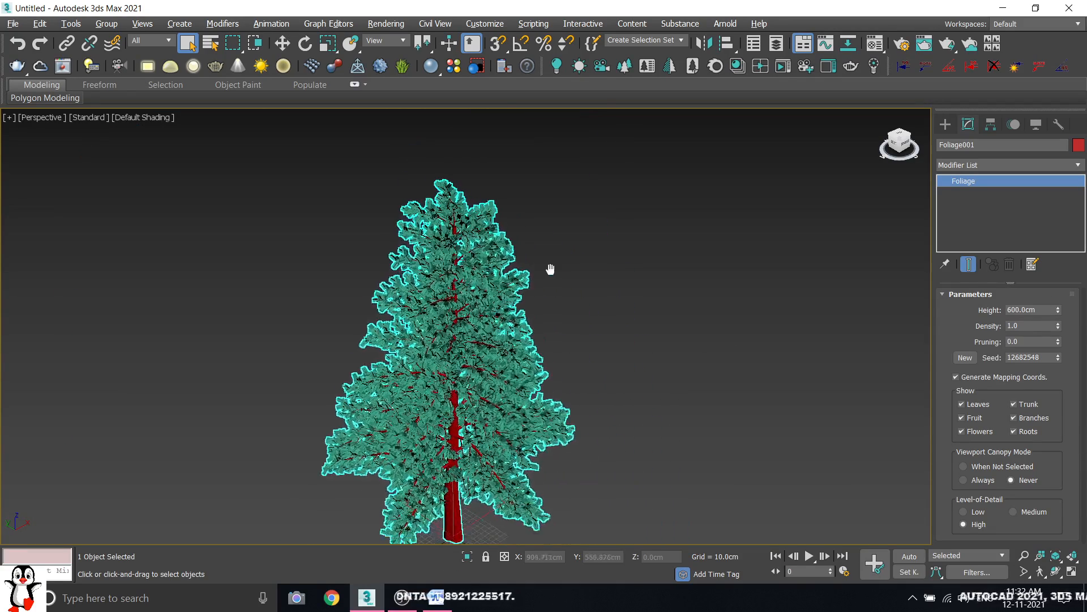
{"action": "left_click", "coordinate": [681, 292]}
{"action": "left_click", "coordinate": [490, 346]}
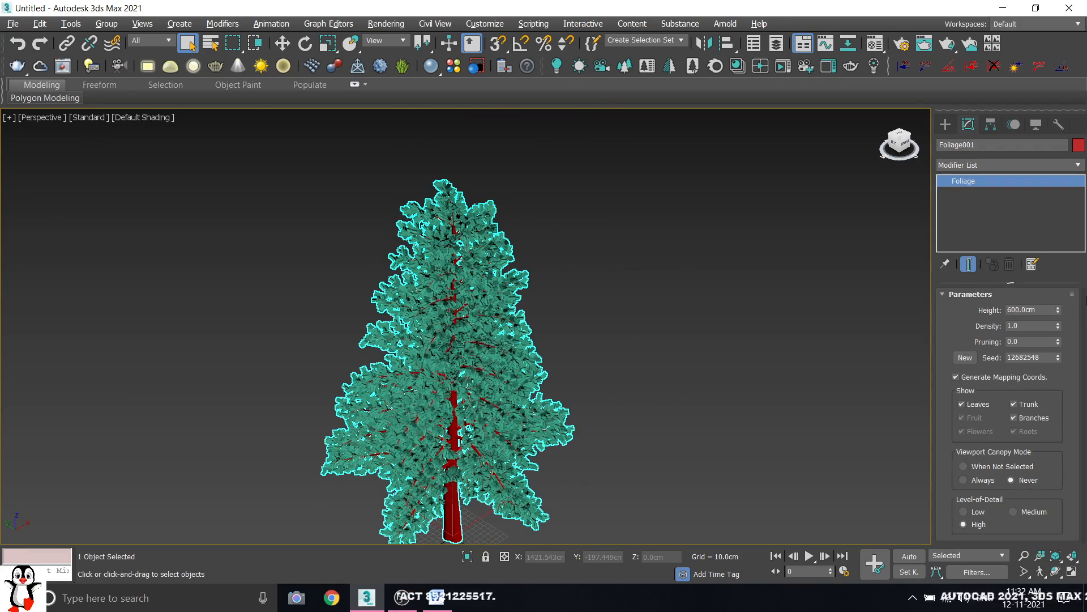
- Set the Scotch Pine's height to 1000 cm and bring the whole tree into view
{"action": "left_click", "coordinate": [1029, 311]}
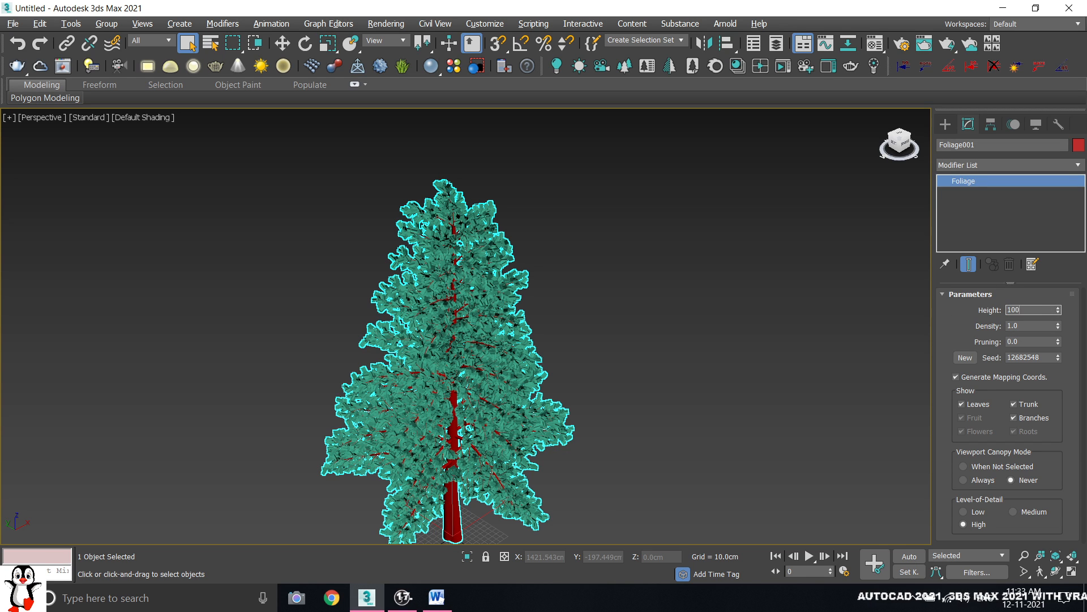
{"action": "type", "text": "1000"}
{"action": "key", "text": "Return"}
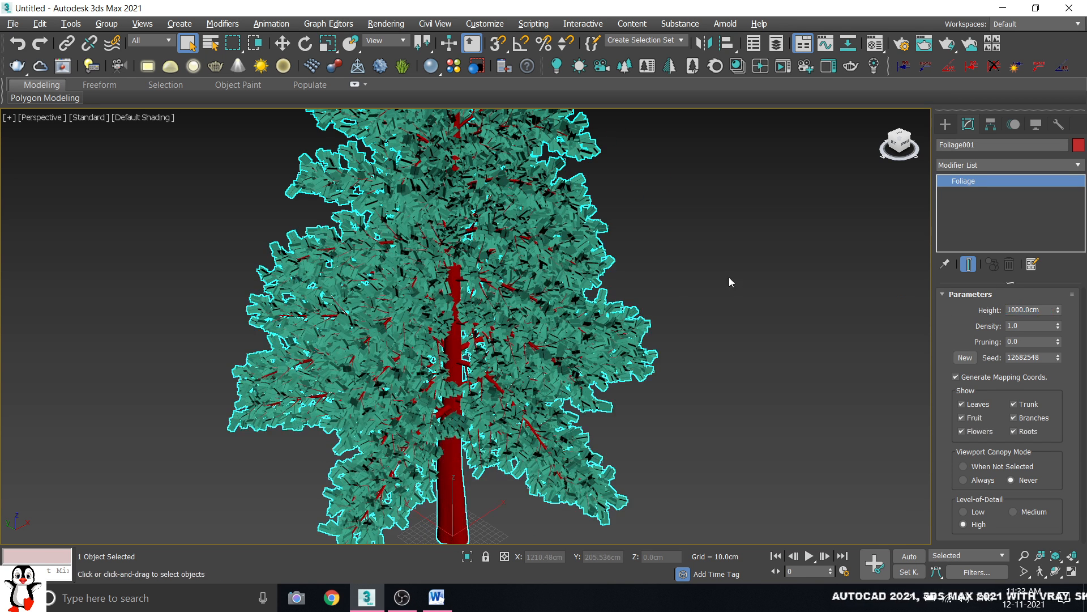
{"action": "left_click", "coordinate": [715, 283]}
{"action": "scroll", "coordinate": [653, 309], "scroll_direction": "down", "scroll_amount": 5}
{"action": "scroll", "coordinate": [634, 294], "scroll_direction": "up", "scroll_amount": 4}
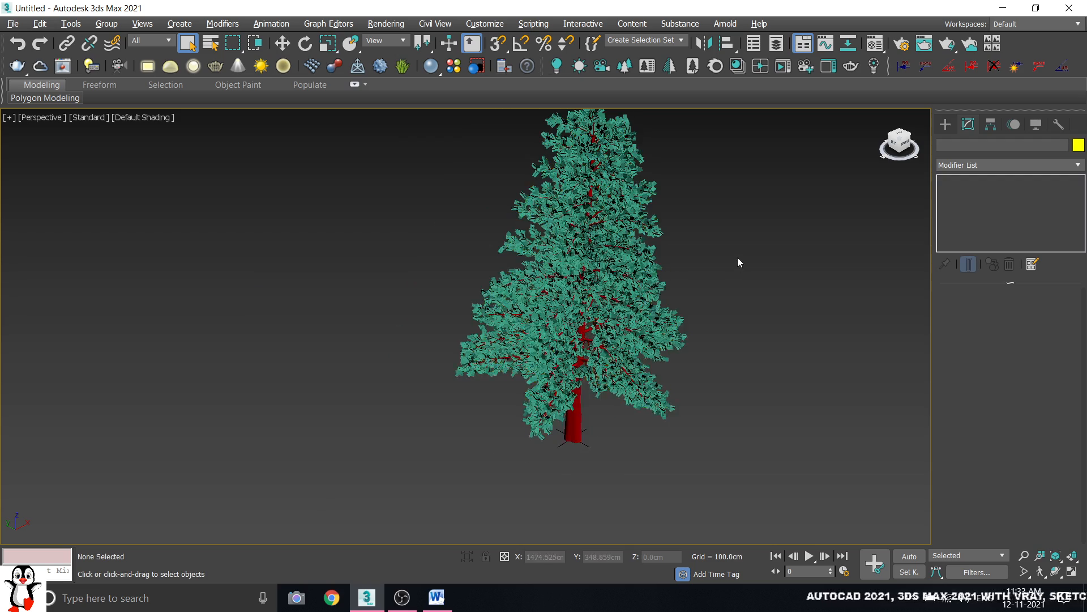
{"action": "middle_click_drag", "start_coordinate": [737, 257], "coordinate": [636, 297]}
- Set the Scotch Pine's pruning to 0.5 and its seed to 12682528
{"action": "left_click", "coordinate": [436, 310]}
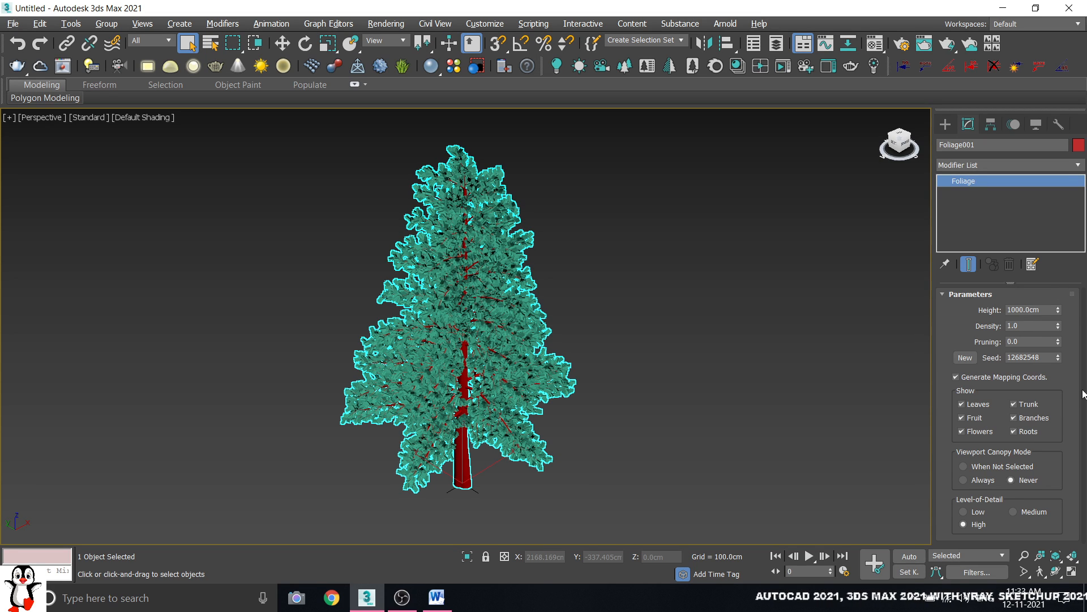
{"action": "left_click_drag", "start_coordinate": [1057, 336], "coordinate": [1055, 365]}
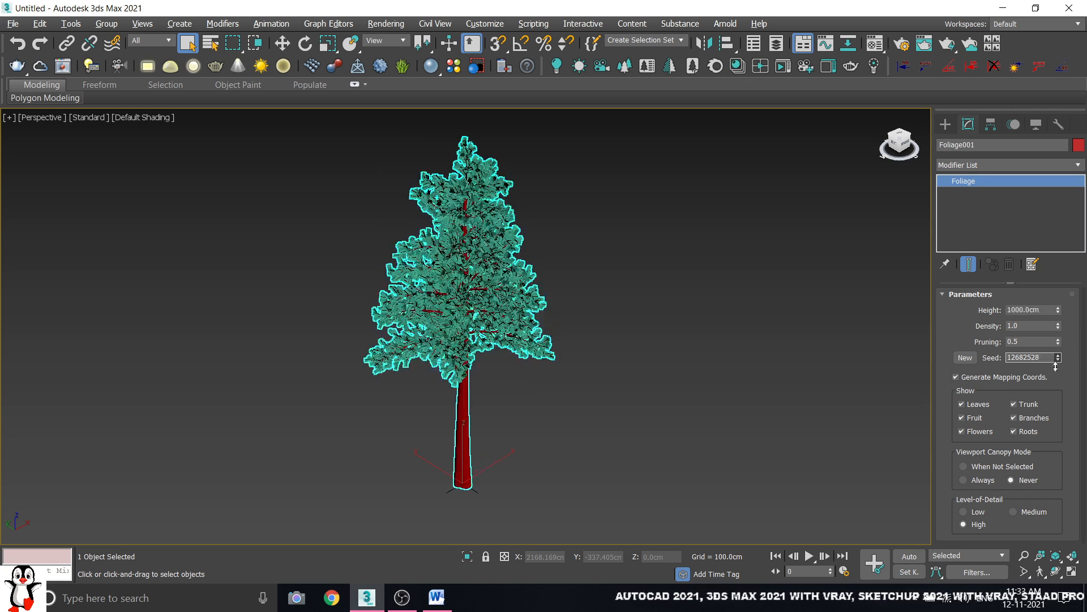
{"action": "left_click", "coordinate": [660, 354]}
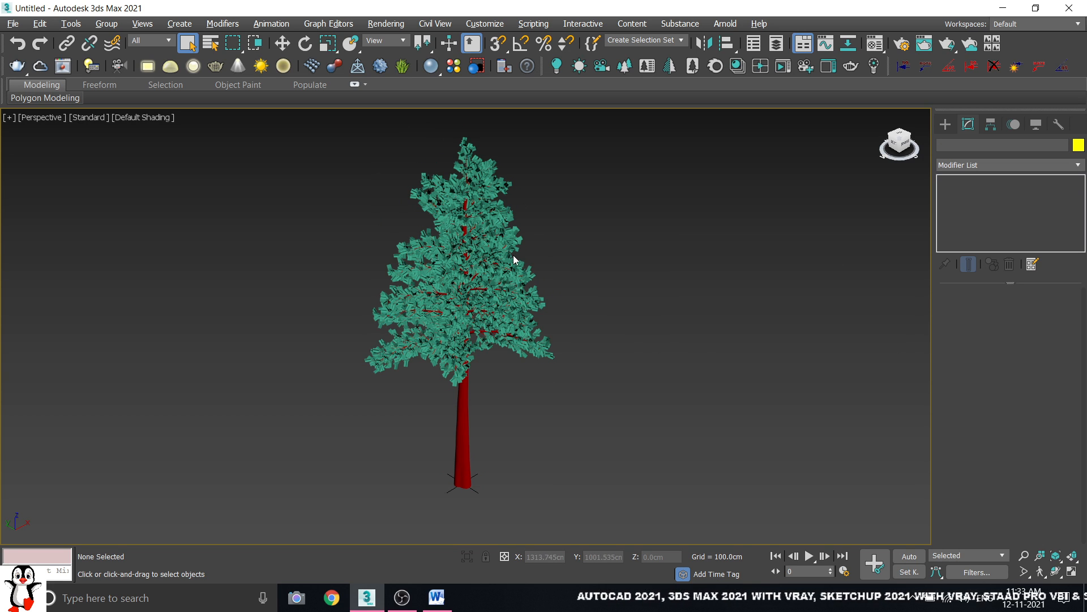
- Delete the Scotch Pine and place a Generic Palm from the Foliage favorites at the grid's centre
{"action": "left_click", "coordinate": [452, 323]}
{"action": "key", "text": "Delete"}
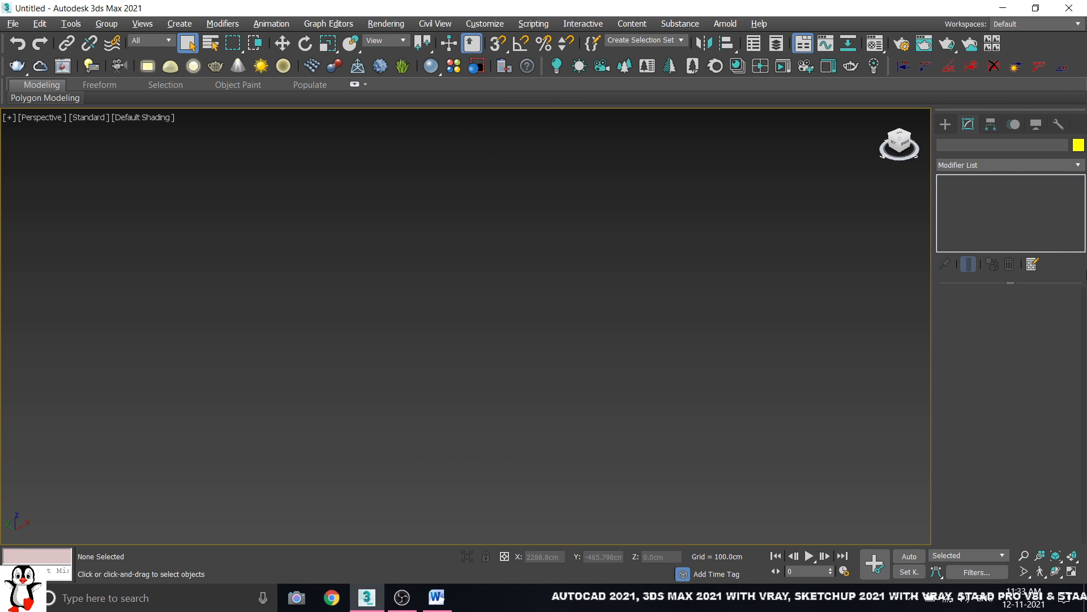
{"action": "left_click", "coordinate": [945, 124]}
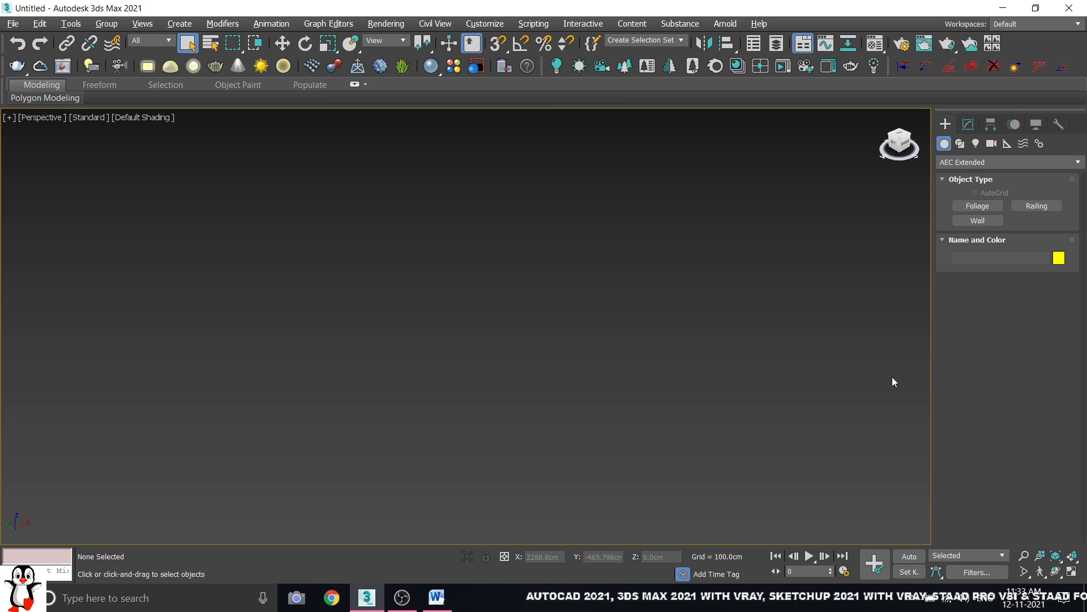
{"action": "left_click", "coordinate": [978, 206]}
{"action": "scroll", "coordinate": [1082, 306], "scroll_direction": "down", "scroll_amount": 1}
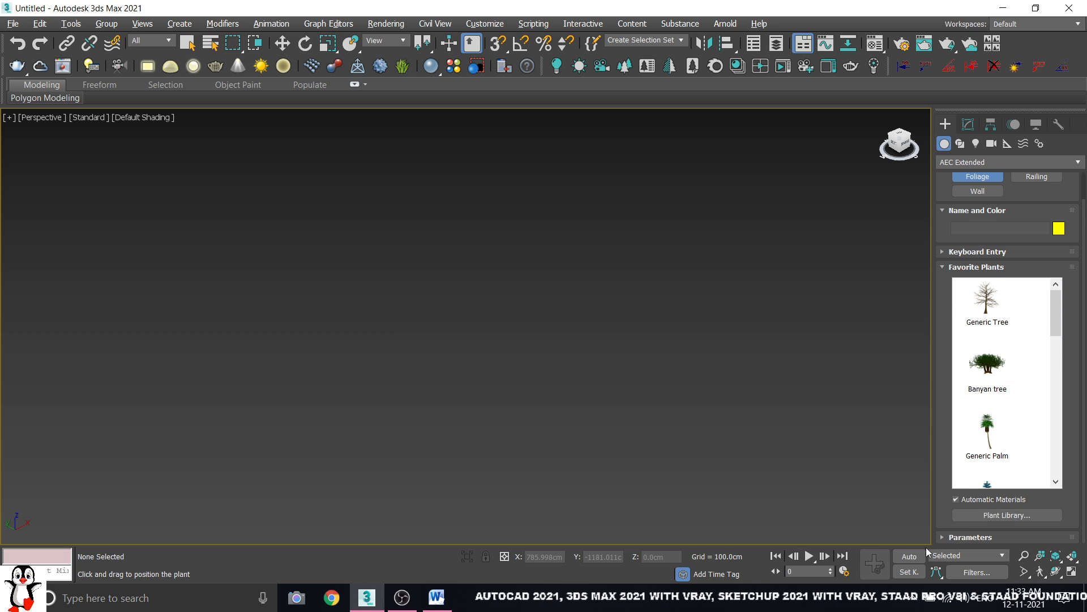
{"action": "left_click", "coordinate": [943, 538]}
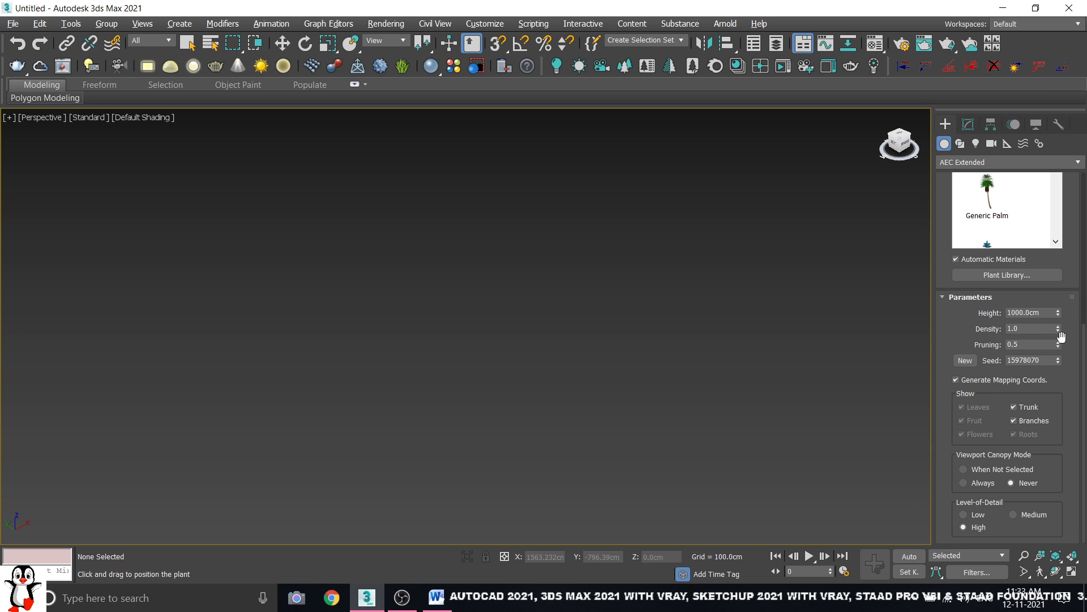
{"action": "left_click", "coordinate": [463, 484]}
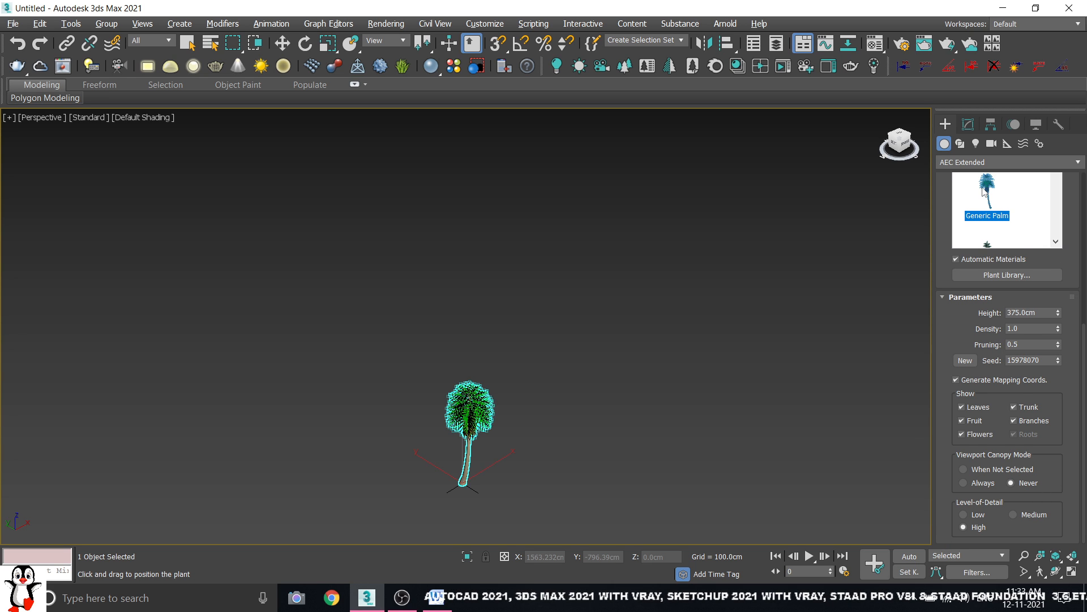
{"action": "right_click", "coordinate": [651, 340]}
{"action": "left_click", "coordinate": [695, 404]}
{"action": "scroll", "coordinate": [488, 430], "scroll_direction": "up", "scroll_amount": 4}
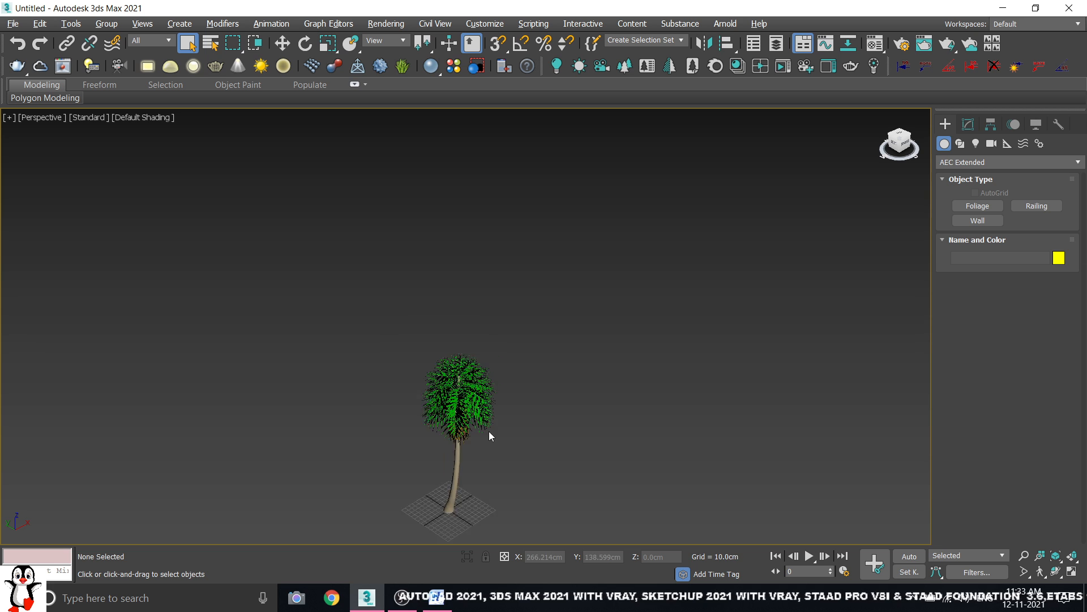
- Examine the Generic Palm's foliage parameters and the creation parameters for a new plant
{"action": "left_click", "coordinate": [489, 431]}
{"action": "left_click", "coordinate": [968, 124]}
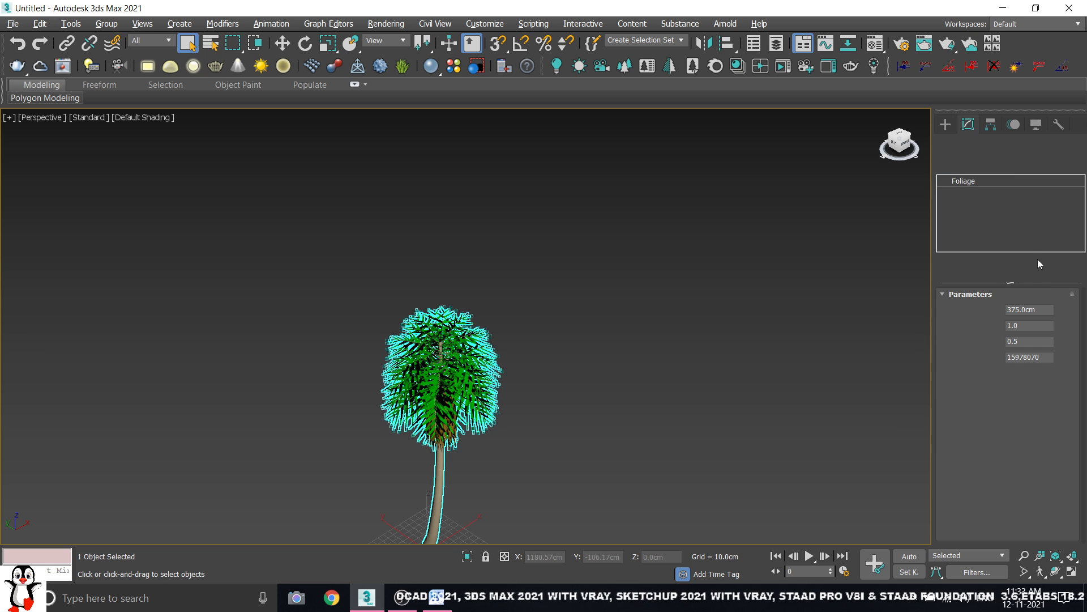
{"action": "left_click", "coordinate": [945, 124]}
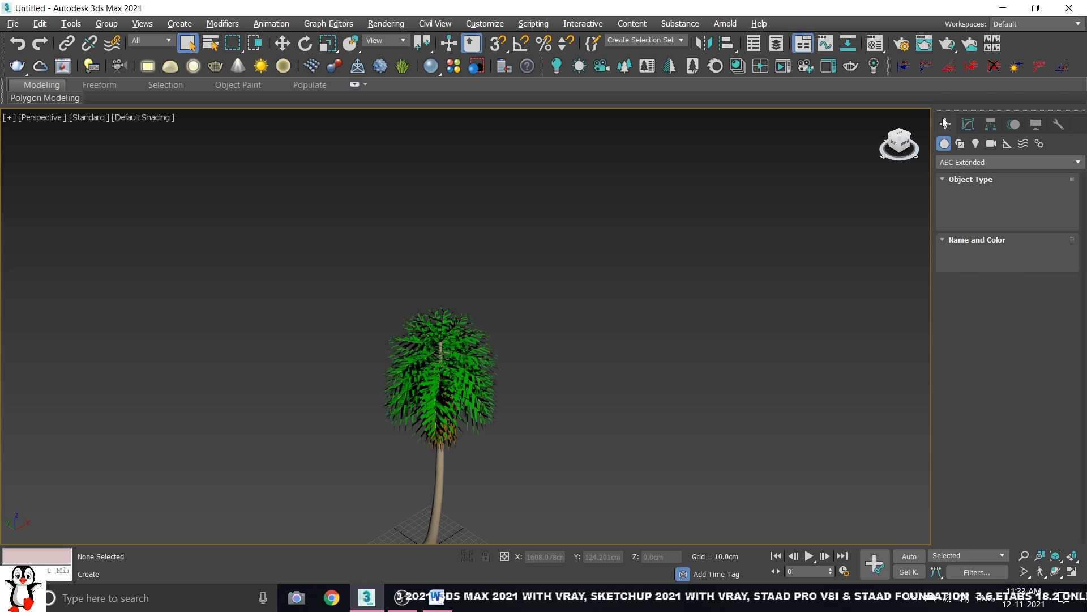
{"action": "left_click", "coordinate": [978, 205]}
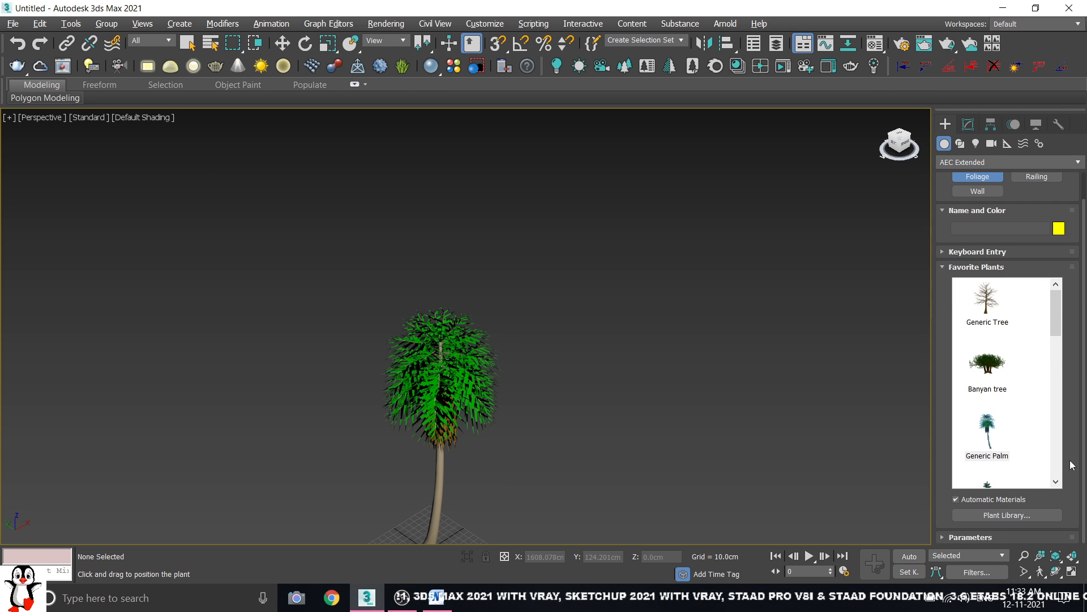
{"action": "scroll", "coordinate": [1054, 499], "scroll_direction": "down", "scroll_amount": 5}
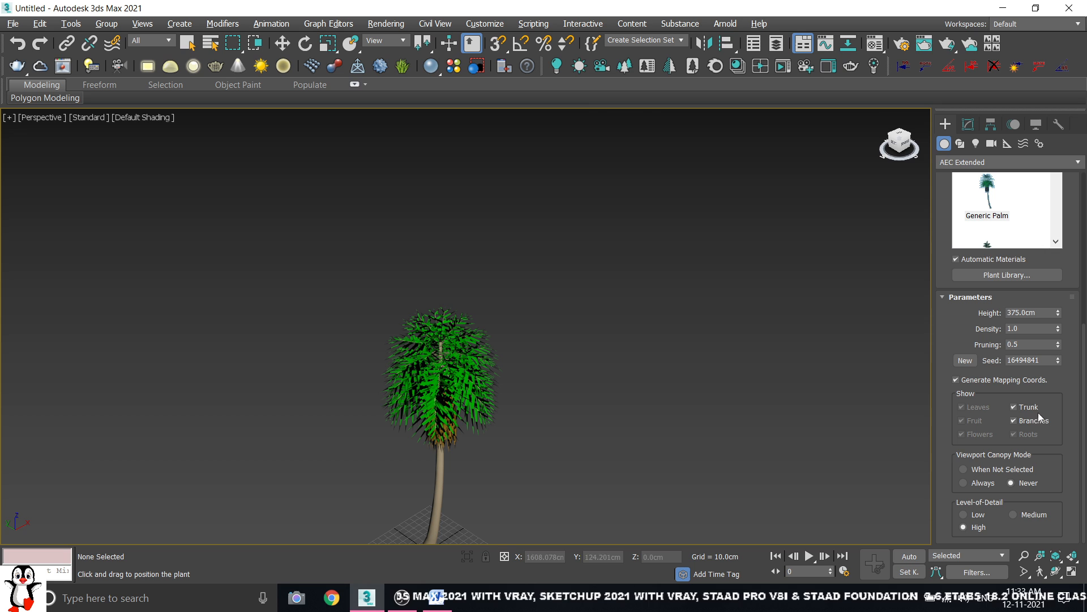
{"action": "right_click", "coordinate": [617, 335]}
- Delete the Generic Palm and place a Banyan tree from the Foliage favorites at the grid's centre
{"action": "left_click", "coordinate": [441, 374]}
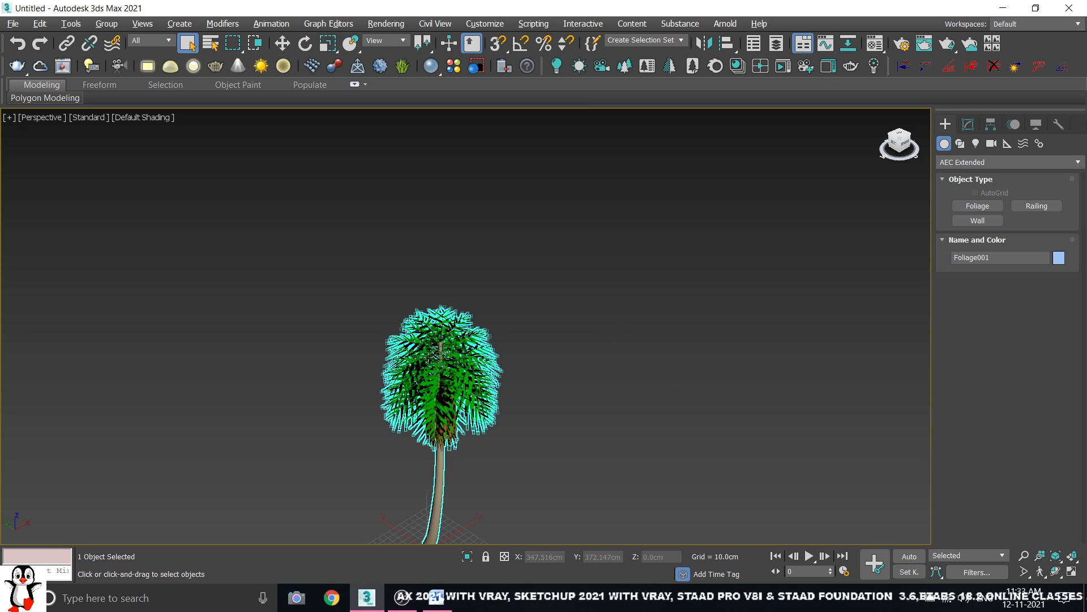
{"action": "key", "text": "Delete"}
{"action": "left_click", "coordinate": [977, 206]}
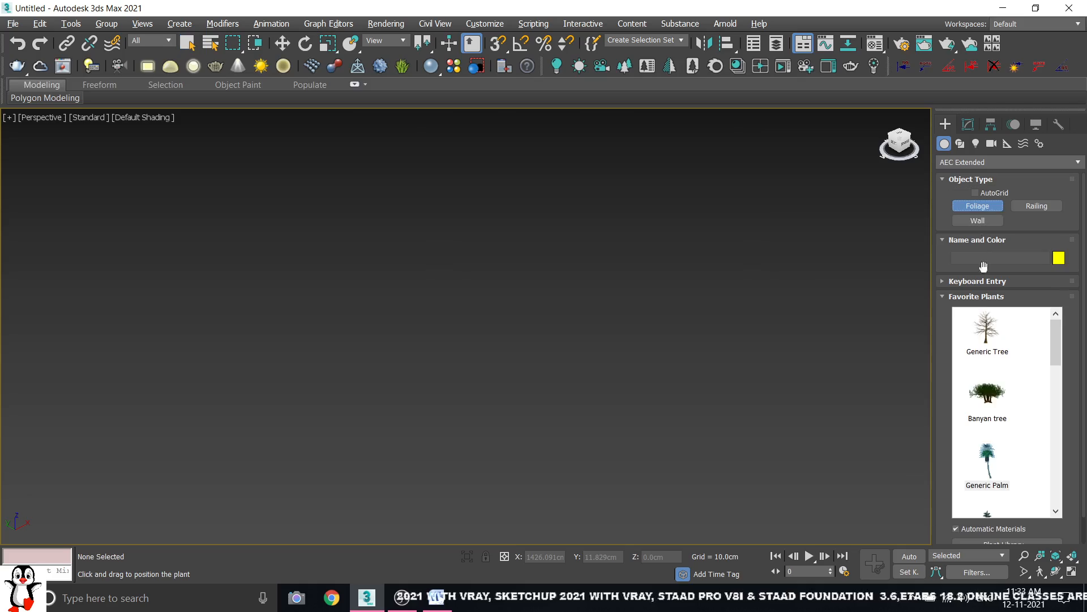
{"action": "double_click", "coordinate": [994, 401]}
{"action": "right_click", "coordinate": [840, 262]}
{"action": "left_click", "coordinate": [836, 254]}
{"action": "scroll", "coordinate": [634, 326], "scroll_direction": "down", "scroll_amount": 5}
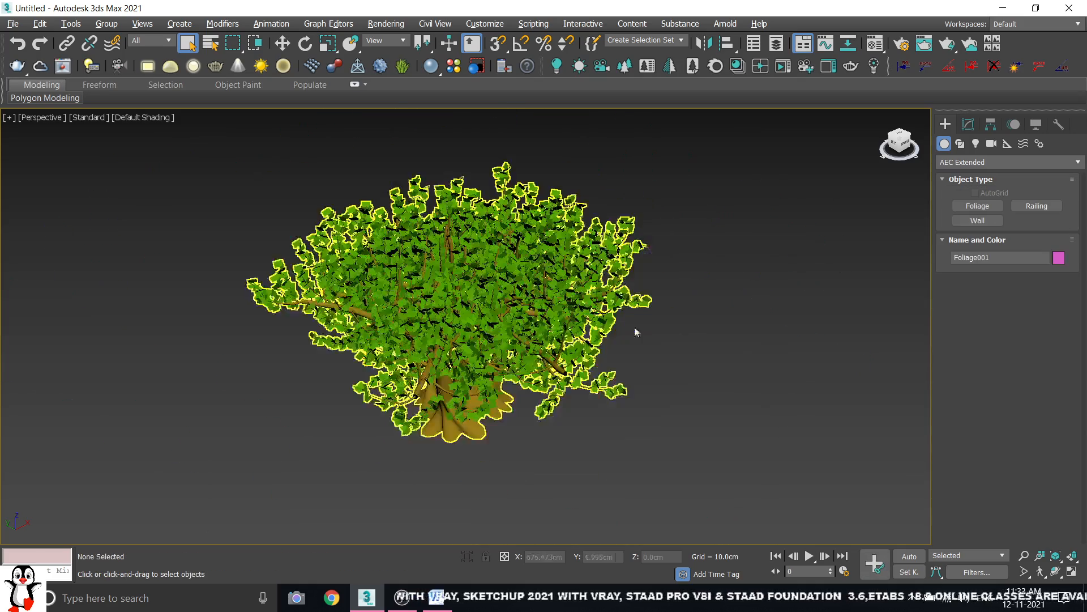
{"action": "scroll", "coordinate": [408, 279], "scroll_direction": "up", "scroll_amount": 4}
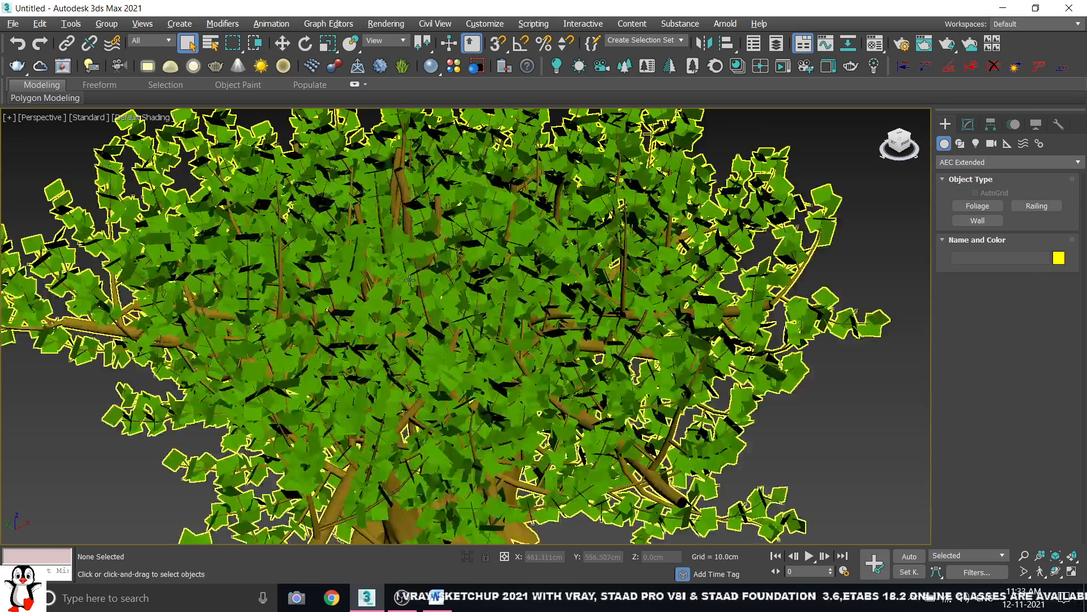
{"action": "scroll", "coordinate": [408, 279], "scroll_direction": "down", "scroll_amount": 4}
- Lower the Banyan tree's foliage density so only sparse leaves remain, and inspect its branches up close
{"action": "left_click", "coordinate": [473, 365]}
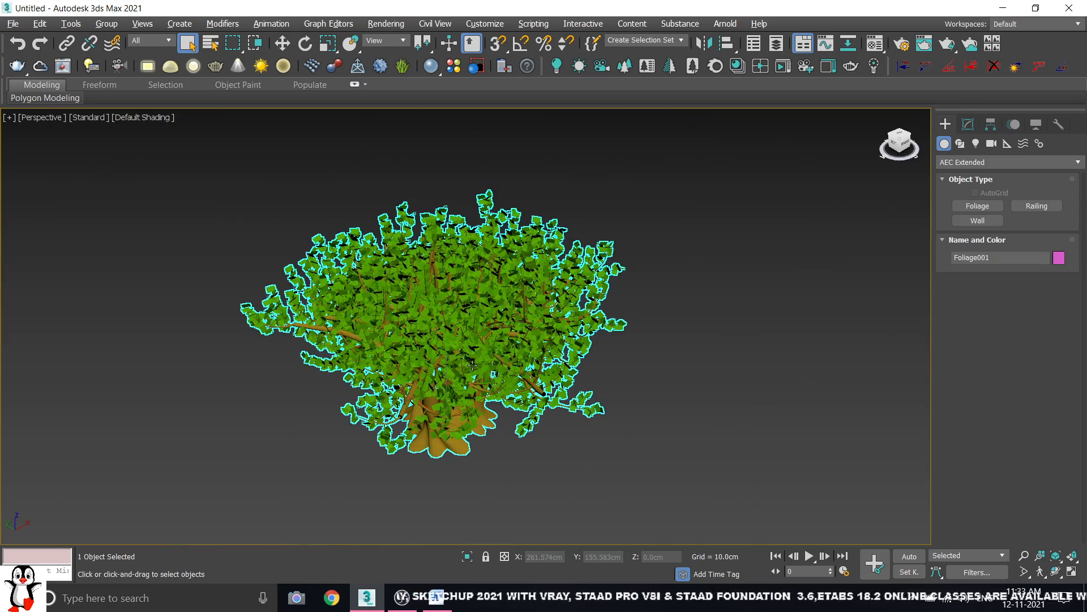
{"action": "scroll", "coordinate": [439, 286], "scroll_direction": "up", "scroll_amount": 2}
{"action": "left_click", "coordinate": [968, 128]}
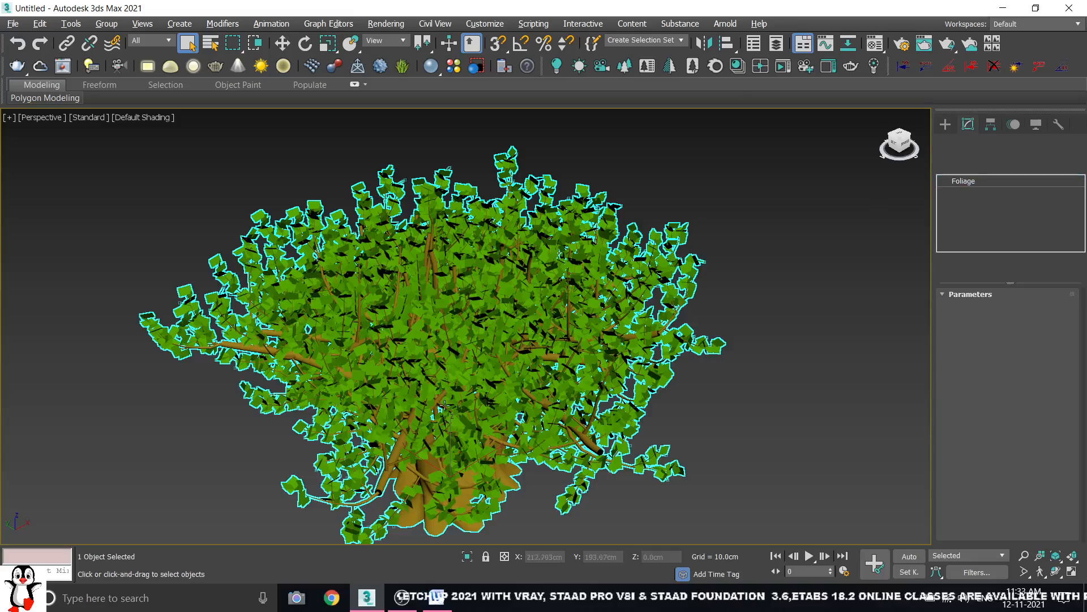
{"action": "mouse_move", "coordinate": [1060, 311]}
{"action": "left_mouse_down"}
{"action": "mouse_move", "coordinate": [1060, 297]}
{"action": "mouse_move", "coordinate": [1062, 360]}
{"action": "mouse_move", "coordinate": [1057, 286]}
{"action": "mouse_move", "coordinate": [1061, 340]}
{"action": "mouse_move", "coordinate": [1061, 321]}
{"action": "mouse_move", "coordinate": [1064, 331]}
{"action": "left_mouse_up"}
{"action": "left_click", "coordinate": [610, 465]}
{"action": "scroll", "coordinate": [610, 464], "scroll_direction": "up", "scroll_amount": 6}
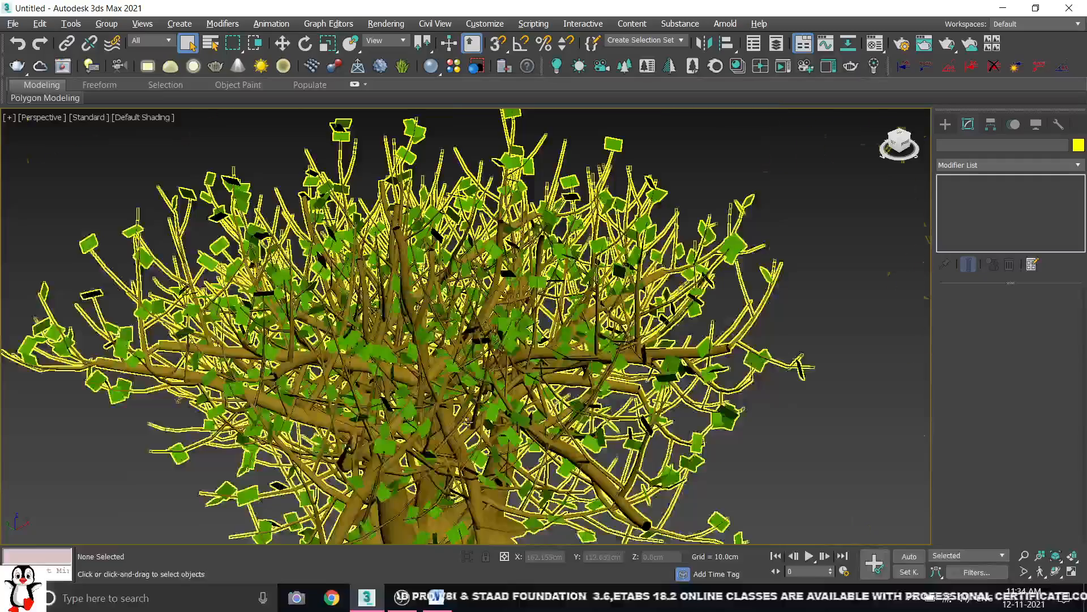
{"action": "scroll", "coordinate": [607, 365], "scroll_direction": "down", "scroll_amount": 2}
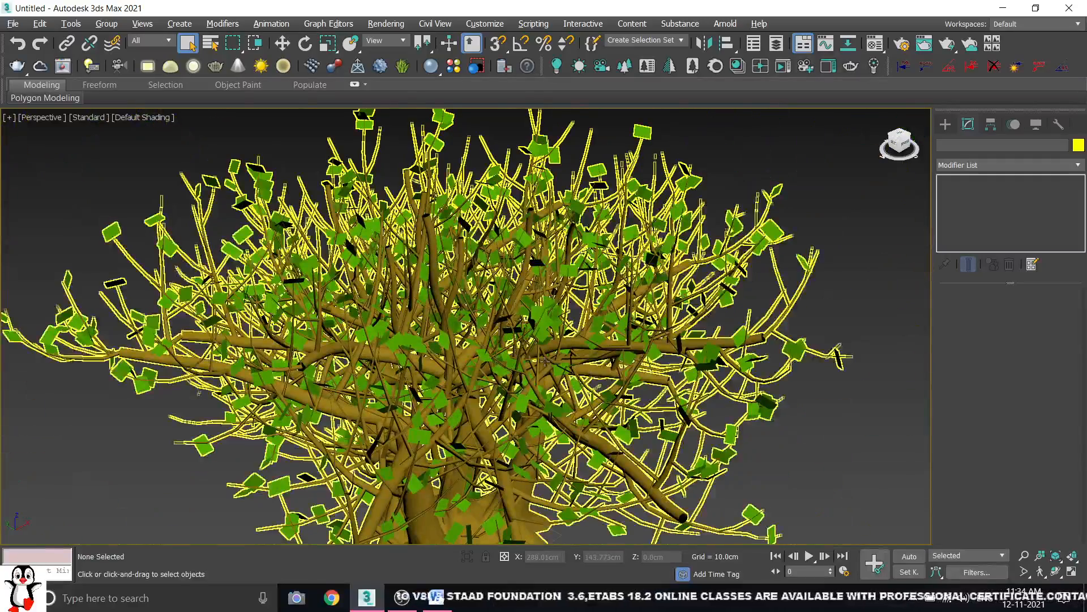
- Raise the Banyan tree's density to 1.0 and hide its leaves to inspect the bare branches
{"action": "left_click", "coordinate": [545, 360]}
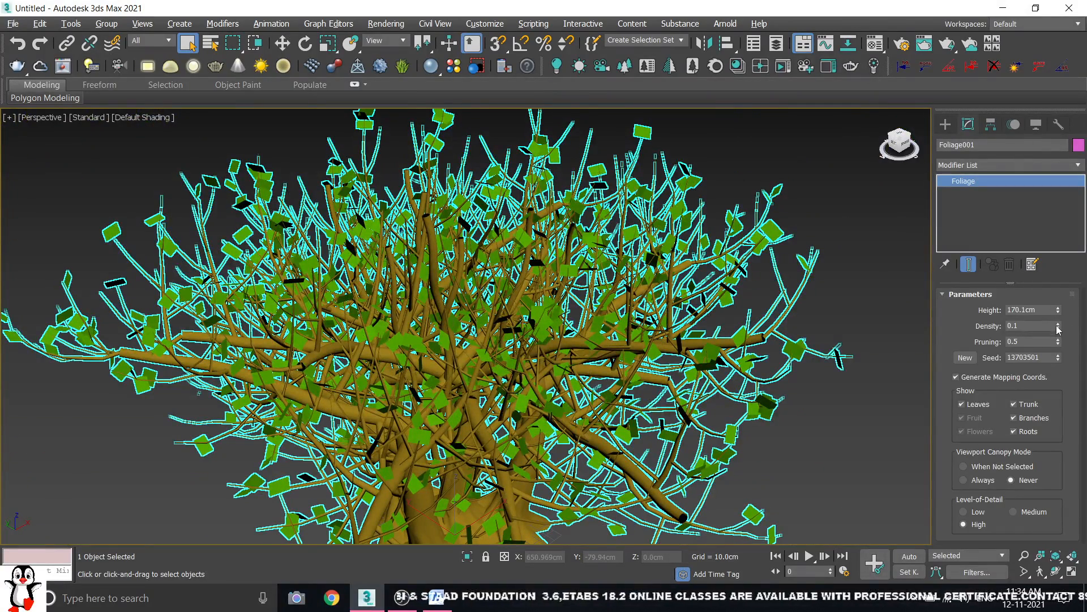
{"action": "left_click_drag", "start_coordinate": [1058, 328], "coordinate": [1060, 303]}
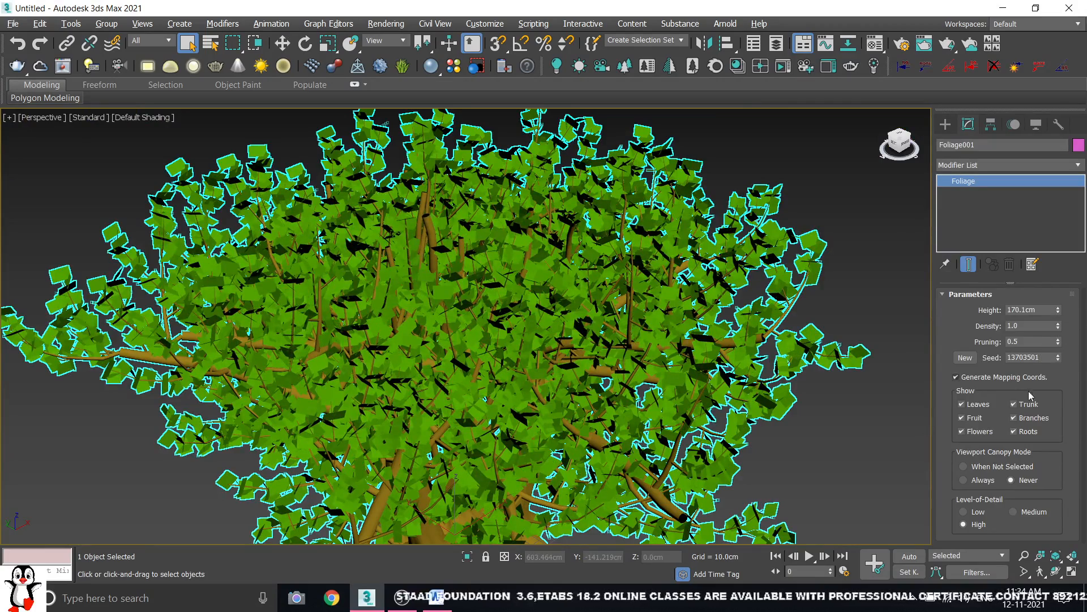
{"action": "left_click", "coordinate": [962, 404]}
{"action": "left_click", "coordinate": [906, 336]}
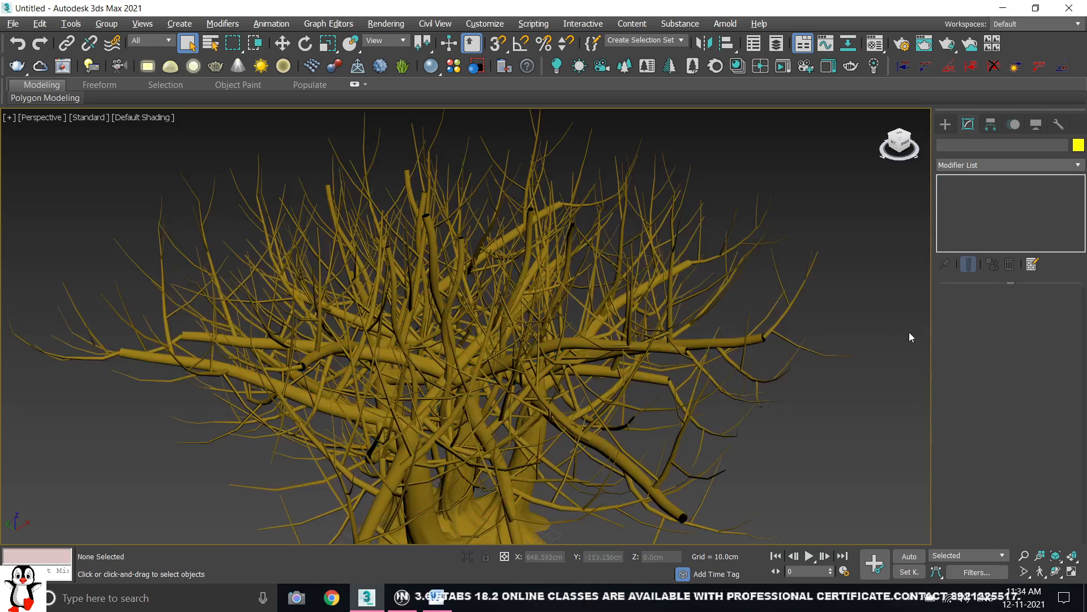
{"action": "scroll", "coordinate": [903, 359], "scroll_direction": "down", "scroll_amount": 5}
{"action": "middle_click_drag", "start_coordinate": [828, 260], "coordinate": [759, 325]}
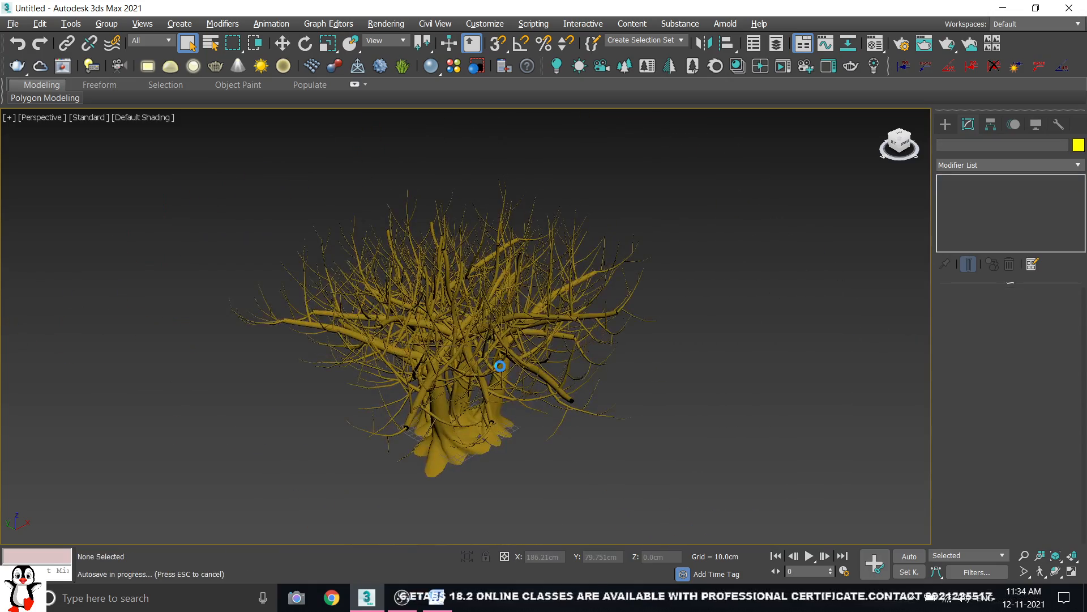
{"action": "scroll", "coordinate": [539, 369], "scroll_direction": "up", "scroll_amount": 5}
{"action": "middle_click_drag", "start_coordinate": [538, 369], "coordinate": [816, 357]}
{"action": "left_click", "coordinate": [413, 340]}
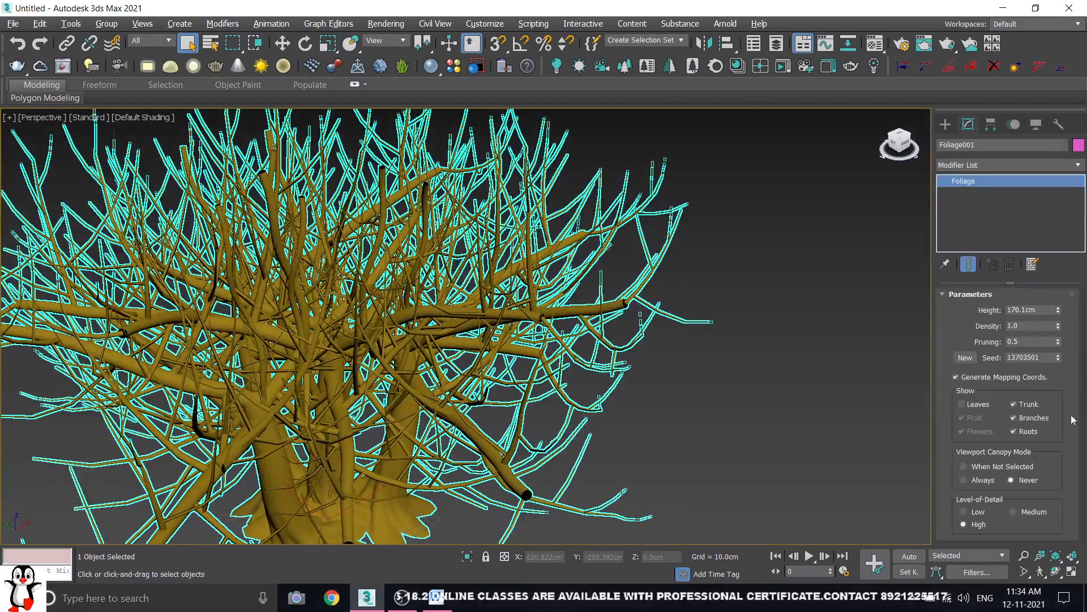
- Hide the Banyan tree's trunk and show it again to compare both displays
{"action": "left_click", "coordinate": [1020, 405]}
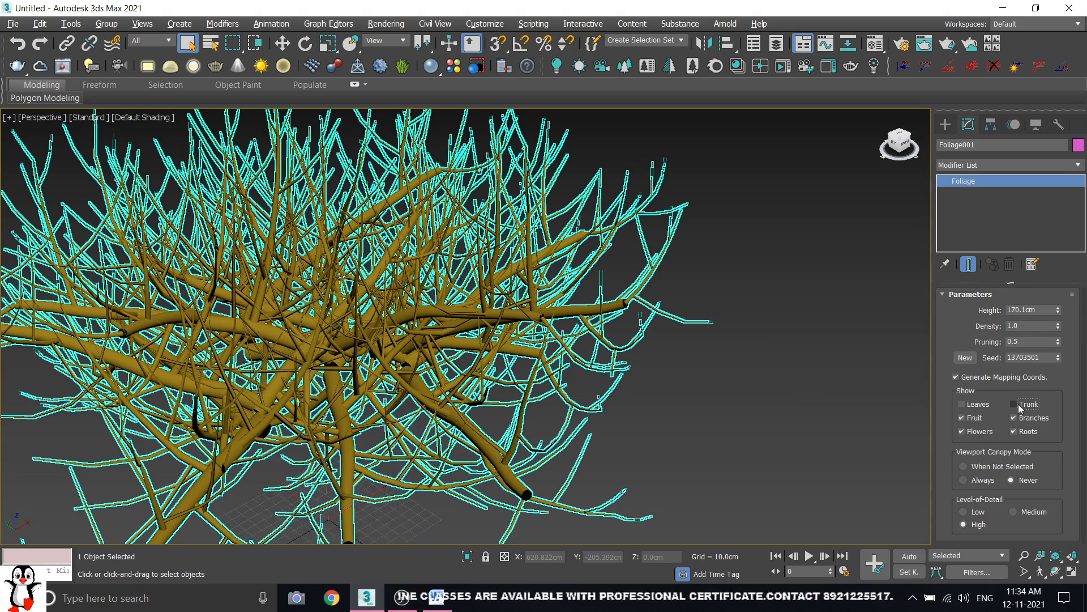
{"action": "left_click", "coordinate": [1020, 405]}
{"action": "middle_click_drag", "start_coordinate": [443, 505], "coordinate": [555, 427]}
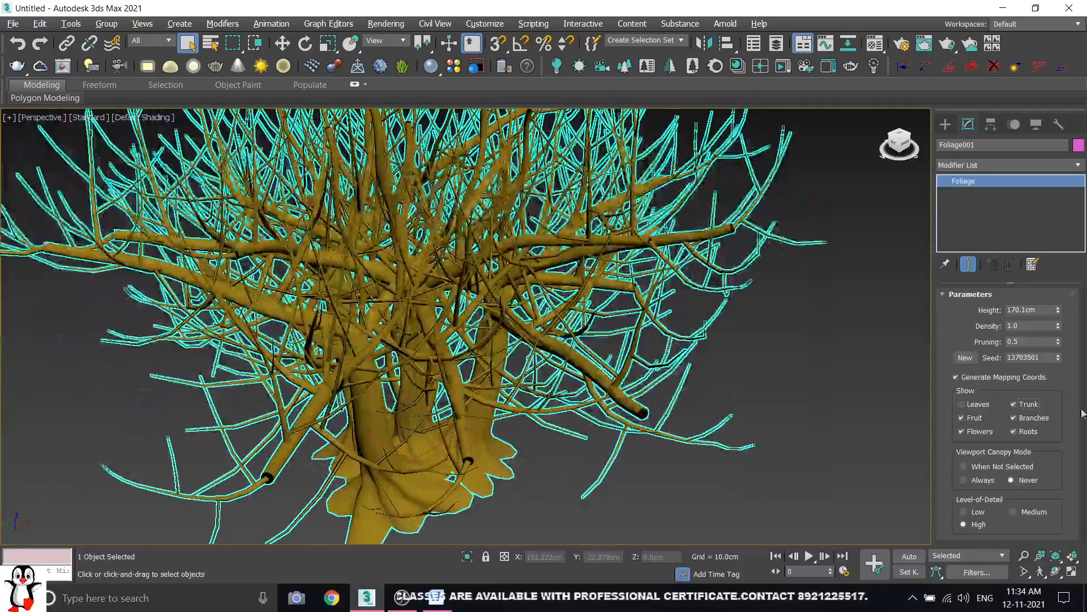
{"action": "left_click", "coordinate": [1019, 405]}
{"action": "left_click", "coordinate": [1019, 405]}
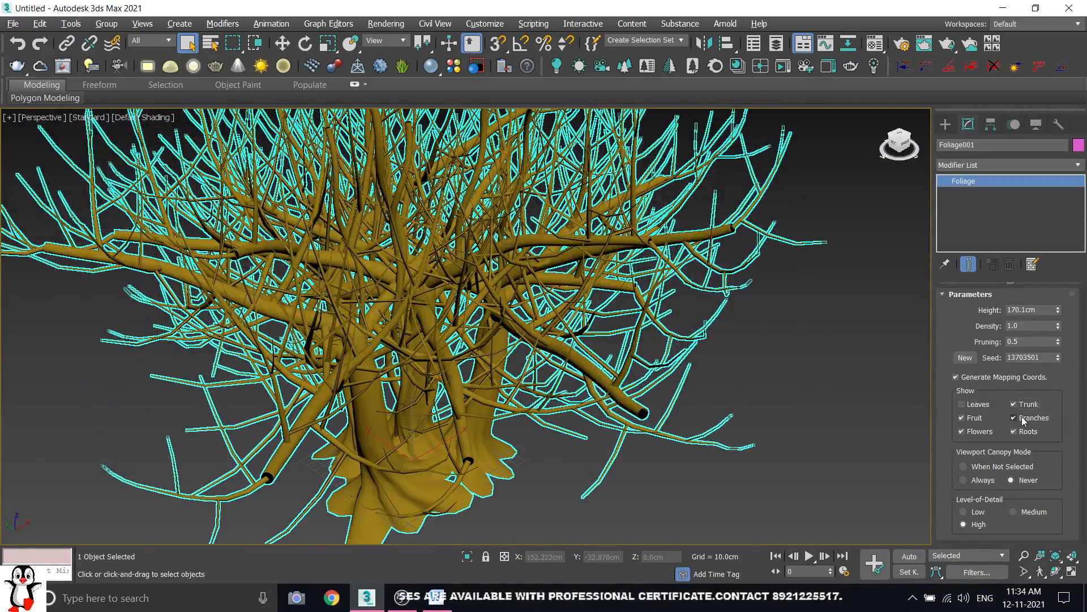
- Hide the Banyan tree's branches to view only its trunk and roots, and show the branches again
{"action": "left_click", "coordinate": [1015, 418]}
{"action": "middle_click_drag", "start_coordinate": [621, 365], "coordinate": [628, 411]}
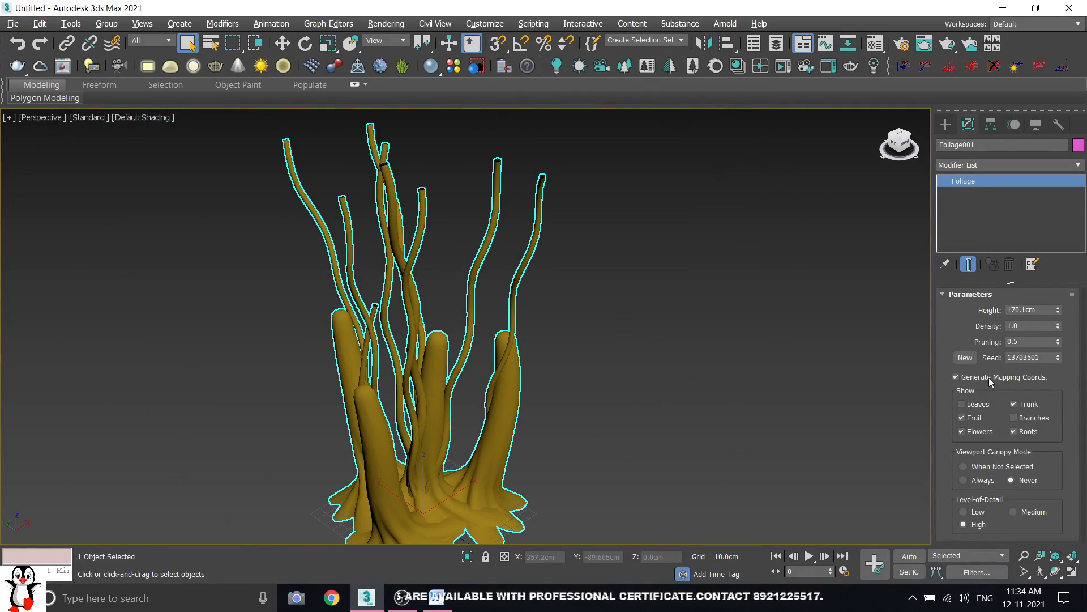
{"action": "left_click", "coordinate": [1015, 418]}
- Switch the Banyan tree's roots off and on repeatedly while comparing the trunk base up close
{"action": "left_click", "coordinate": [1021, 433]}
{"action": "left_click", "coordinate": [1021, 433]}
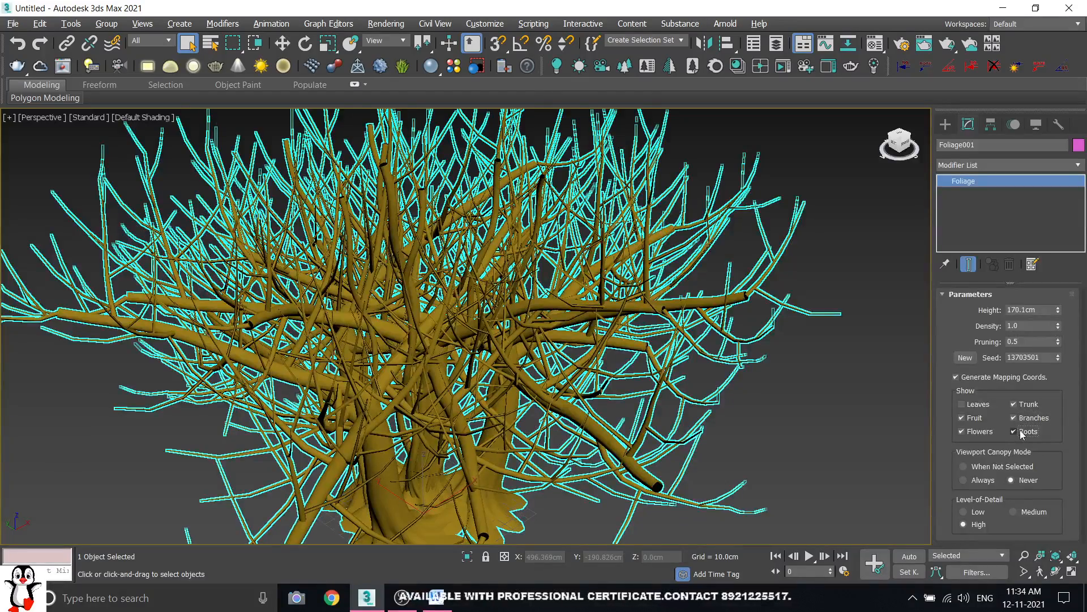
{"action": "left_click", "coordinate": [1017, 432]}
{"action": "left_click", "coordinate": [1017, 432]}
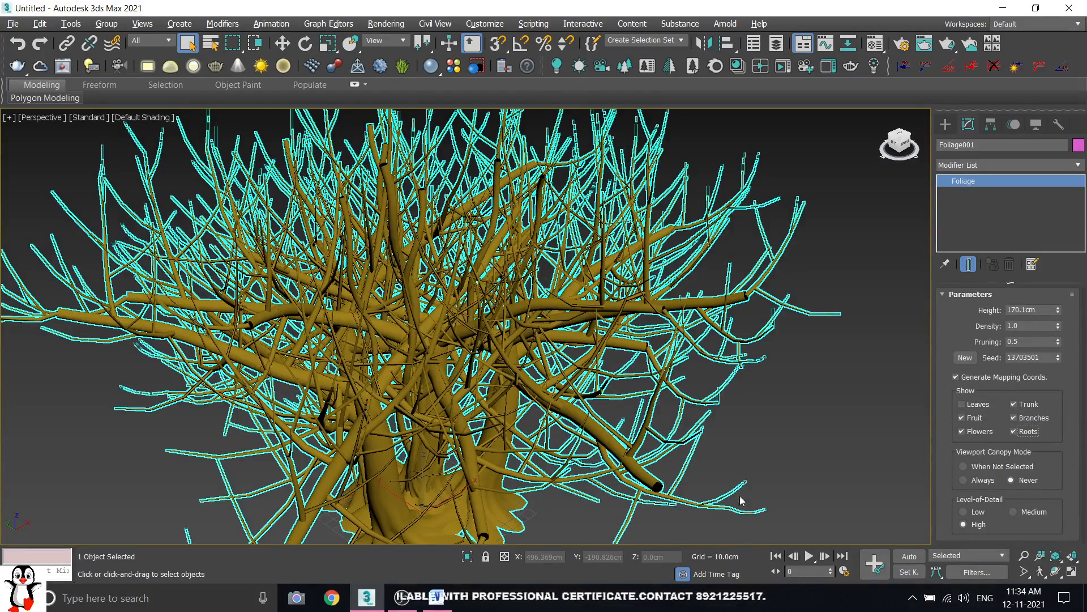
{"action": "scroll", "coordinate": [444, 518], "scroll_direction": "up", "scroll_amount": 5}
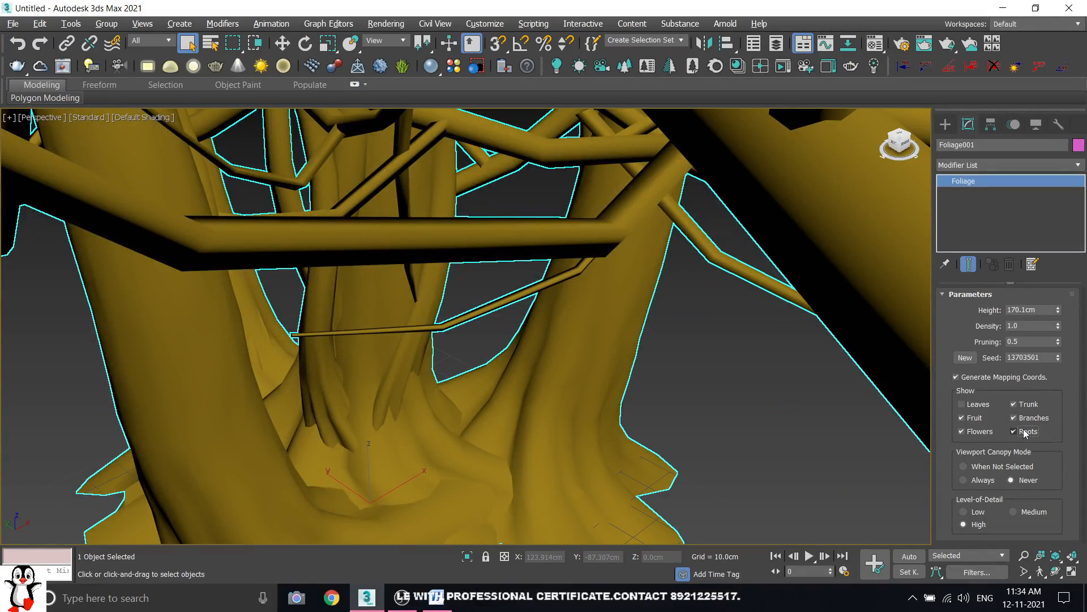
{"action": "left_click", "coordinate": [1024, 433]}
{"action": "left_click", "coordinate": [1024, 433]}
{"action": "scroll", "coordinate": [554, 387], "scroll_direction": "down", "scroll_amount": 5}
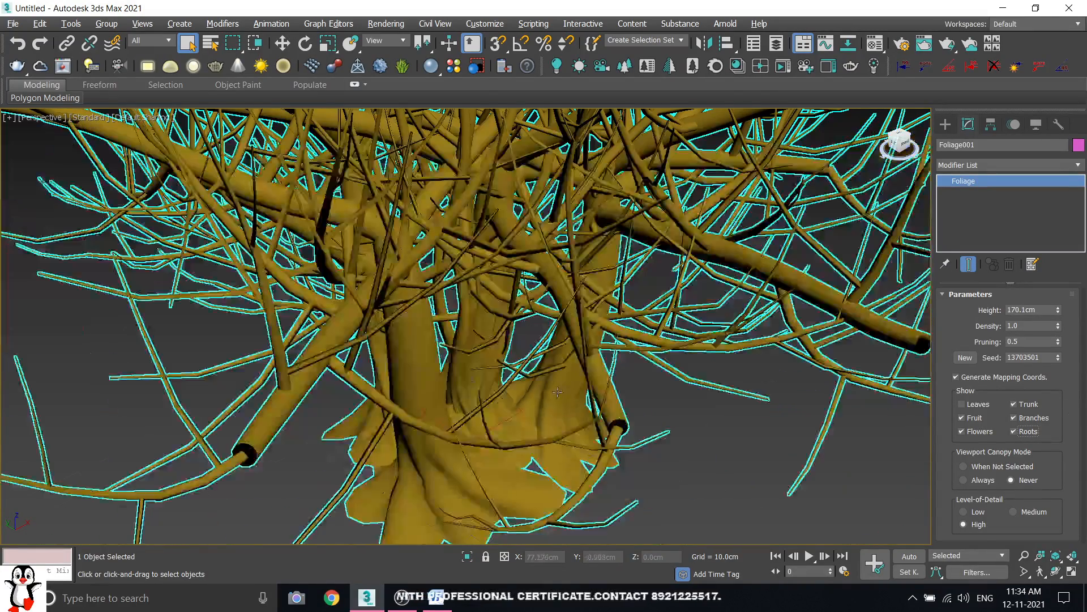
- Show the Banyan tree's leaves again and deselect the tree
{"action": "left_click", "coordinate": [974, 433]}
{"action": "scroll", "coordinate": [745, 371], "scroll_direction": "down", "scroll_amount": 6}
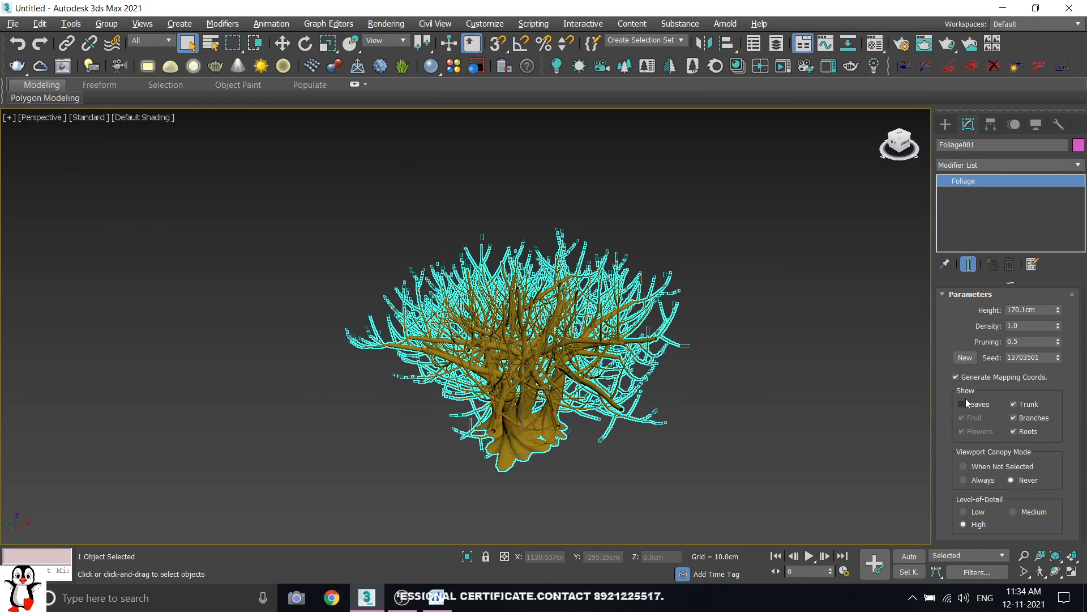
{"action": "left_click", "coordinate": [970, 406]}
{"action": "left_click", "coordinate": [711, 332]}
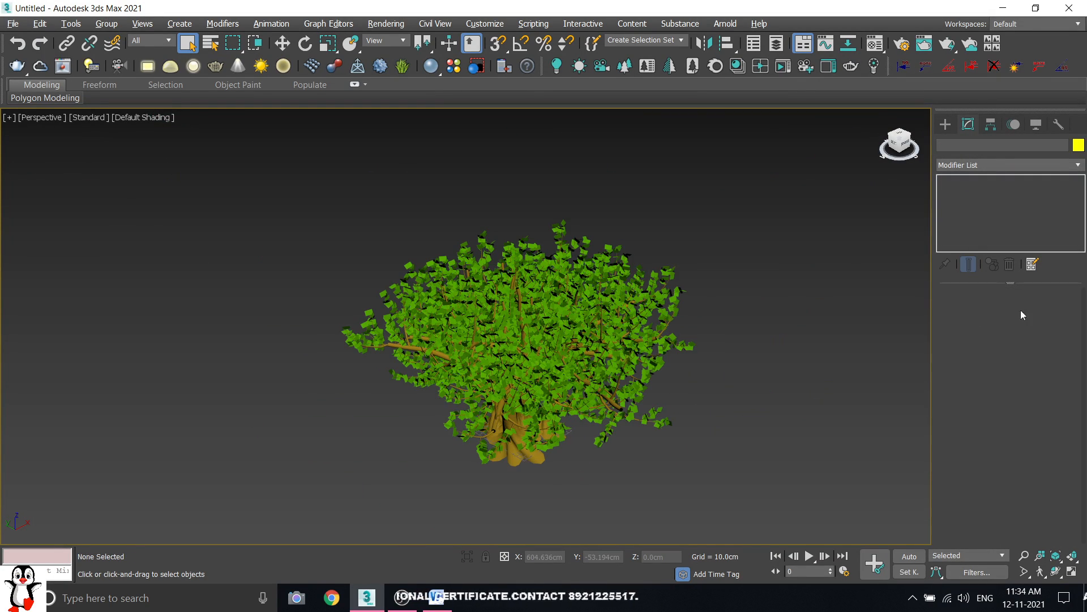
- Delete the Banyan tree and place a Society Garlic plant from the Foliage favorites at the grid's centre
{"action": "left_click", "coordinate": [485, 322]}
{"action": "key", "text": "Delete"}
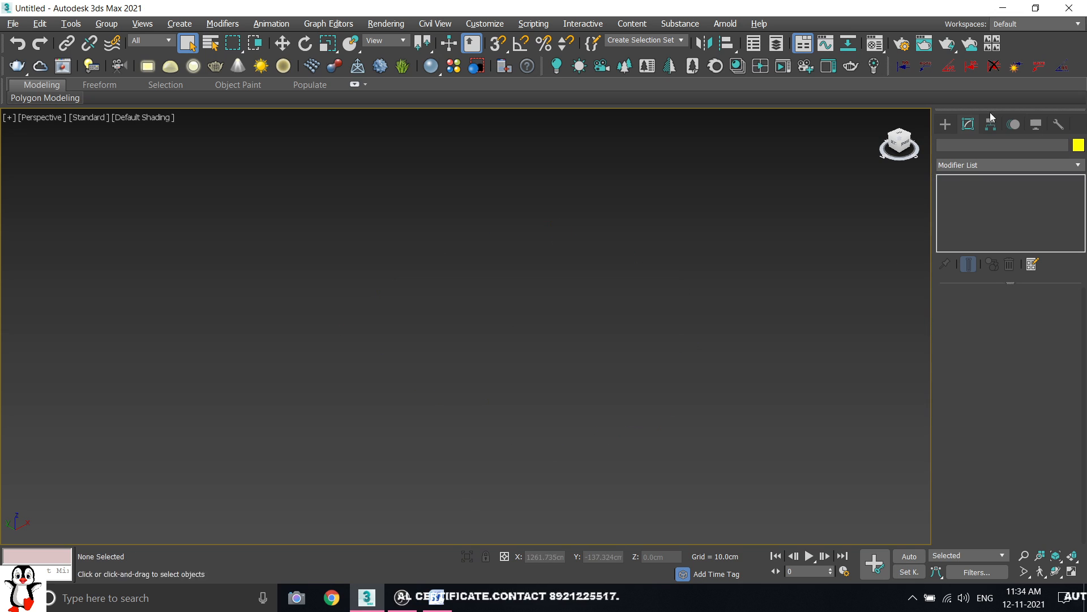
{"action": "left_click", "coordinate": [945, 124]}
{"action": "left_click", "coordinate": [977, 206]}
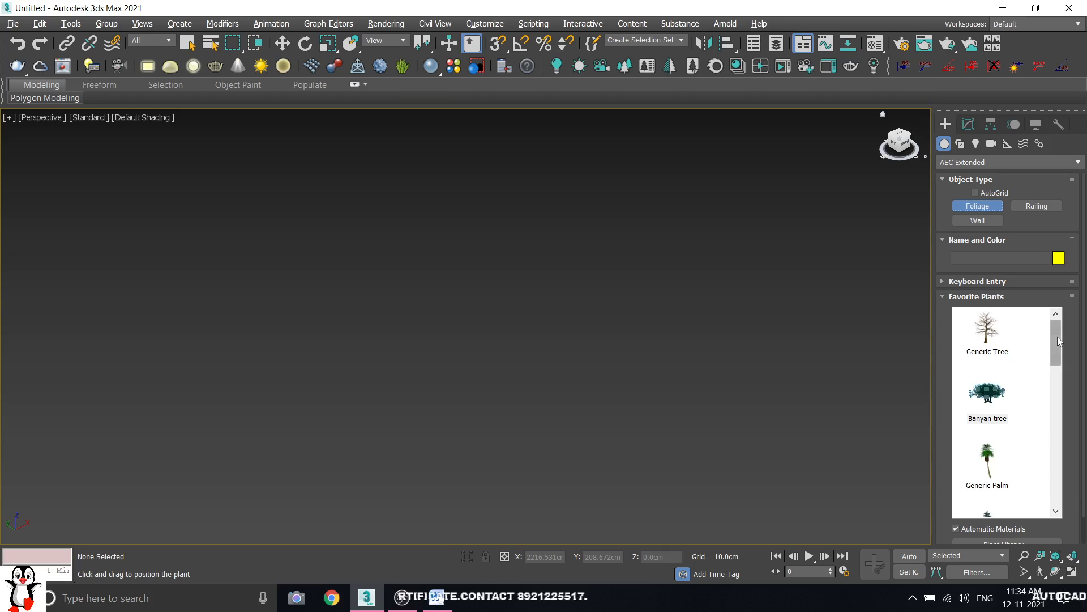
{"action": "left_click_drag", "start_coordinate": [1058, 336], "coordinate": [1055, 416]}
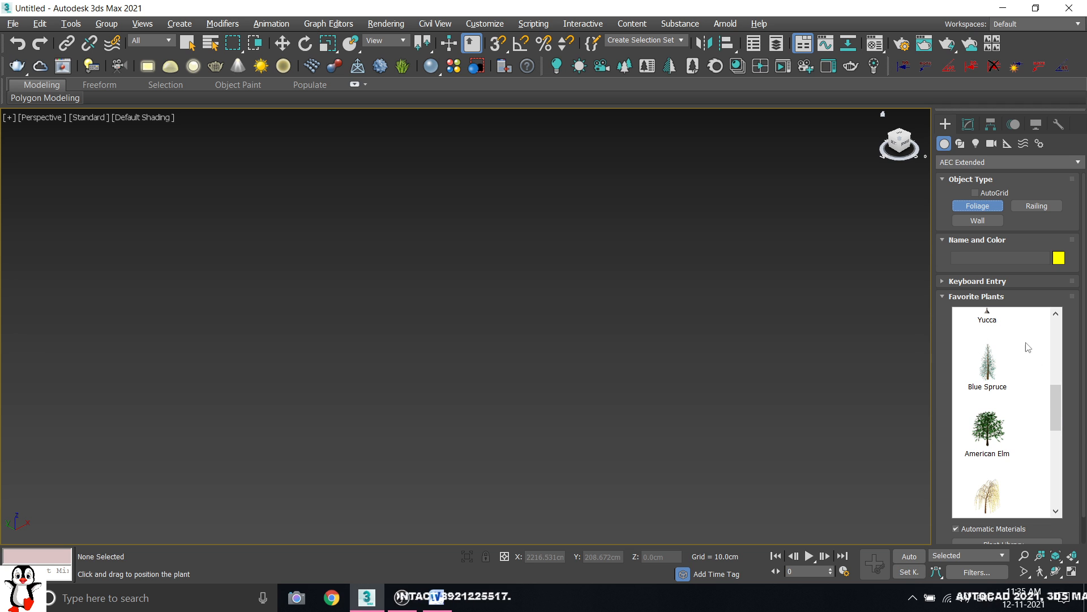
{"action": "left_click_drag", "start_coordinate": [1057, 410], "coordinate": [1050, 462]}
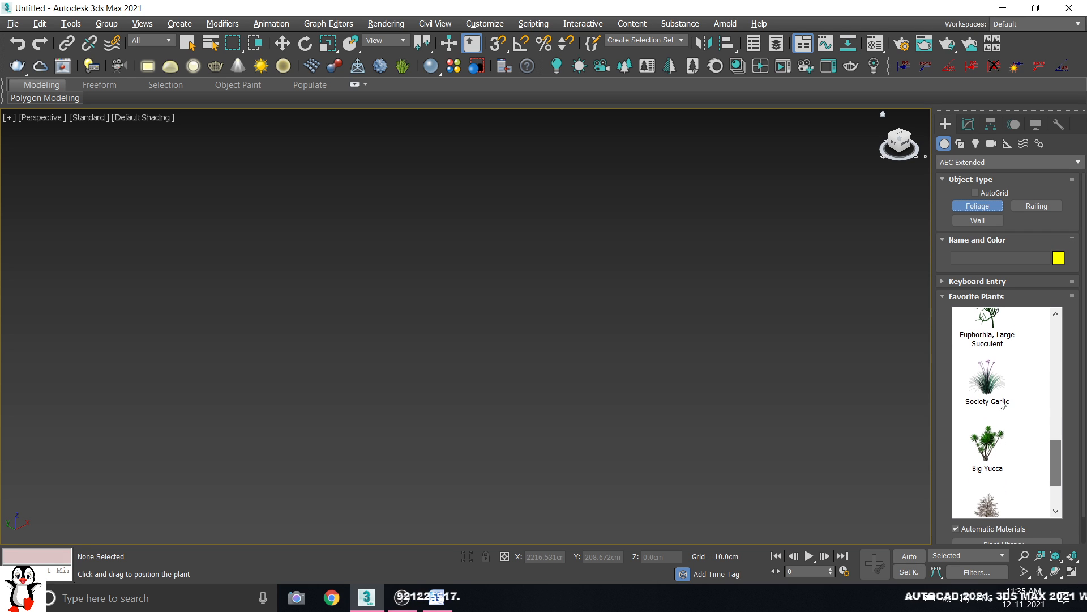
{"action": "double_click", "coordinate": [989, 385]}
{"action": "right_click", "coordinate": [658, 389]}
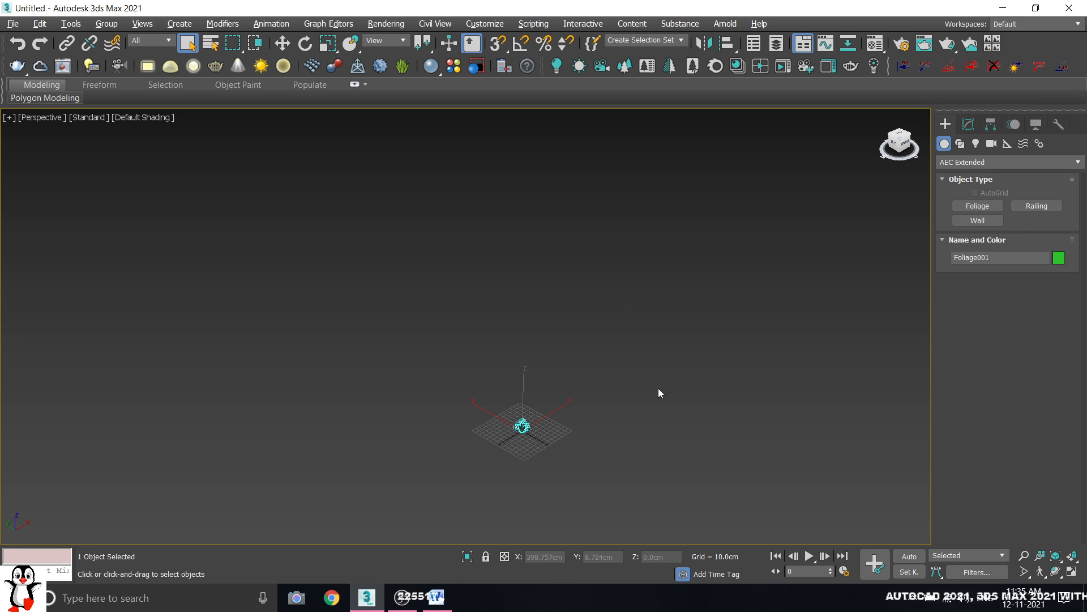
- Examine the Society Garlic plant up close, both selected and deselected, along with its foliage parameters
{"action": "left_click", "coordinate": [474, 441]}
{"action": "scroll", "coordinate": [633, 397], "scroll_direction": "up", "scroll_amount": 10}
{"action": "scroll", "coordinate": [572, 396], "scroll_direction": "down", "scroll_amount": 10}
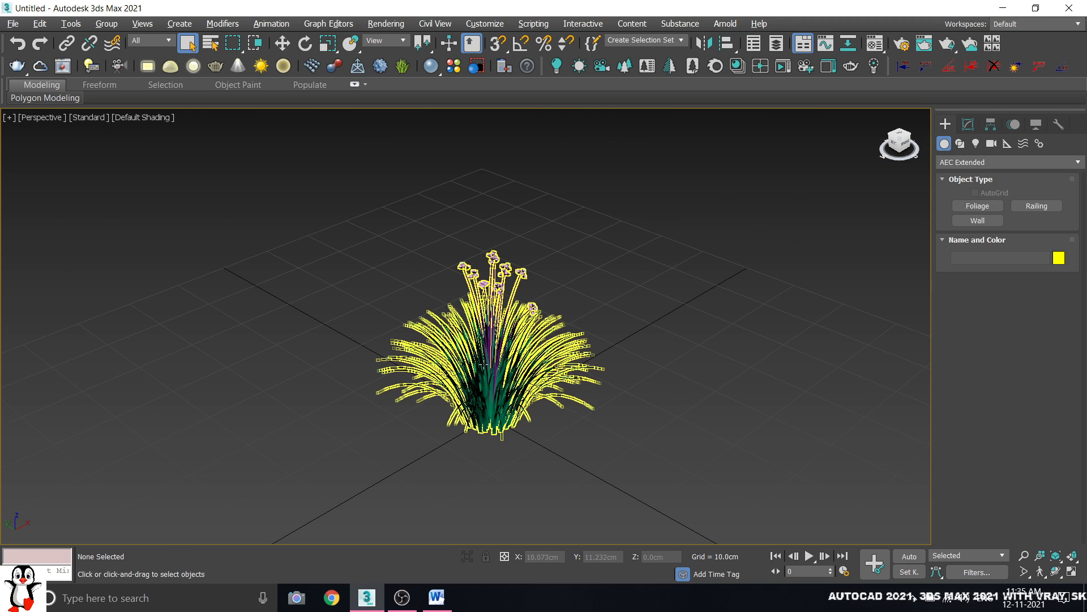
{"action": "left_click", "coordinate": [484, 371]}
{"action": "left_click", "coordinate": [969, 124]}
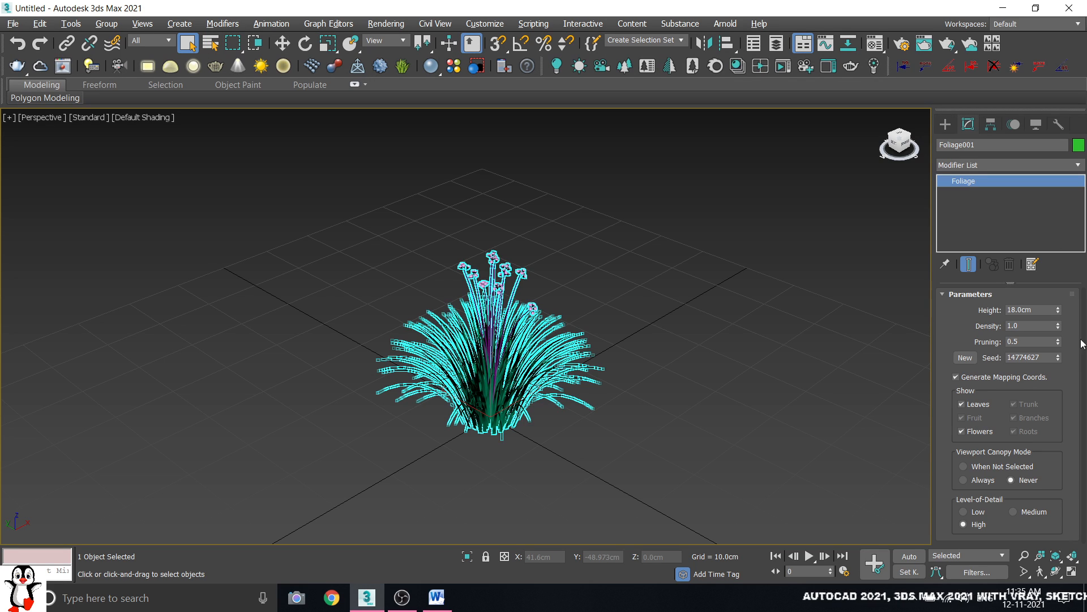
{"action": "left_click", "coordinate": [664, 287]}
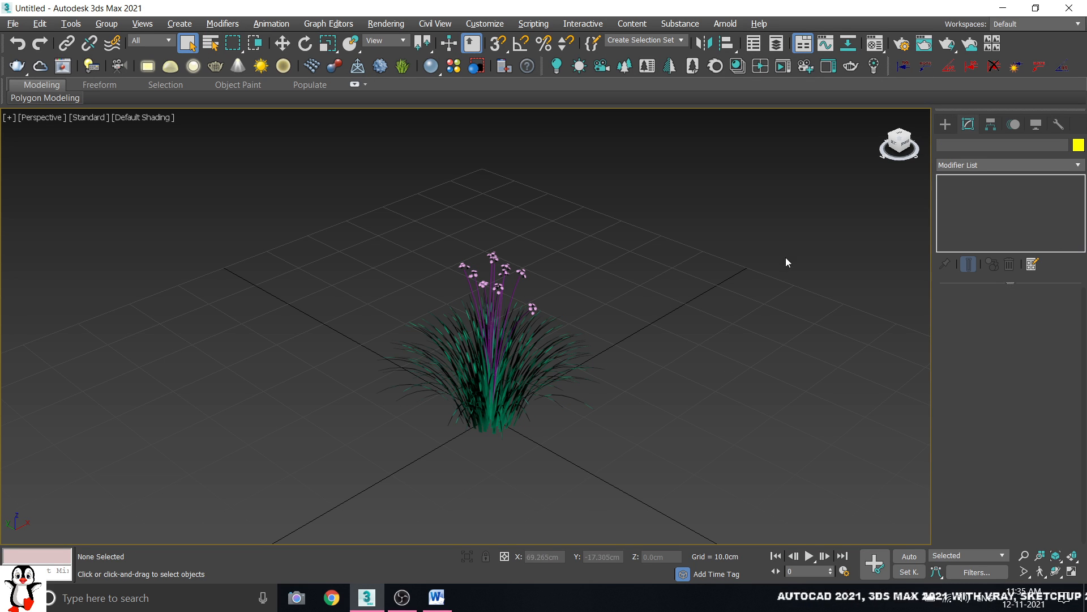
{"action": "left_click", "coordinate": [473, 356]}
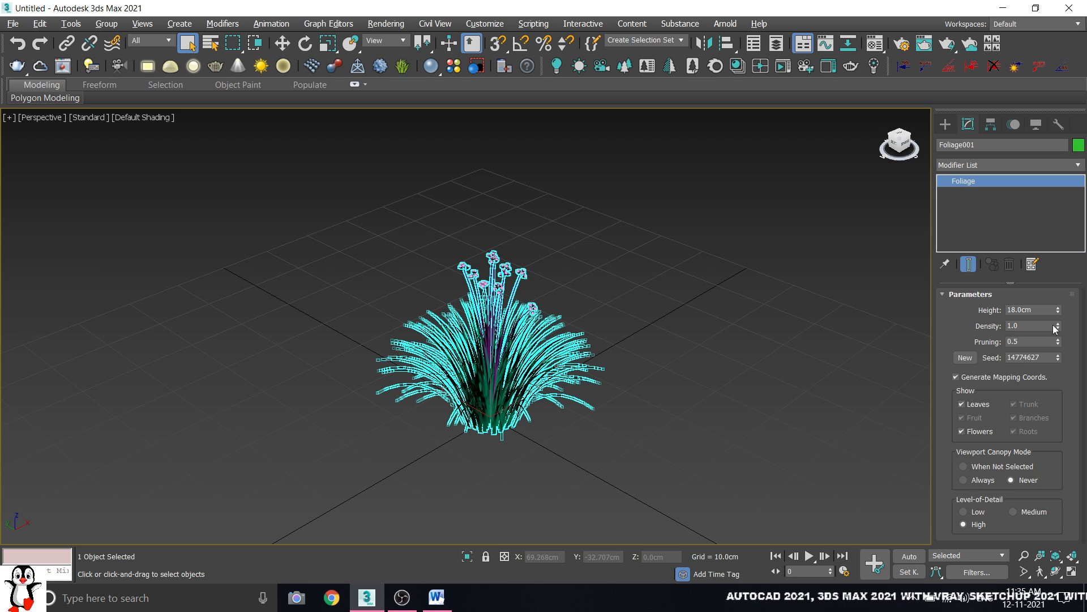
{"action": "left_click", "coordinate": [598, 255]}
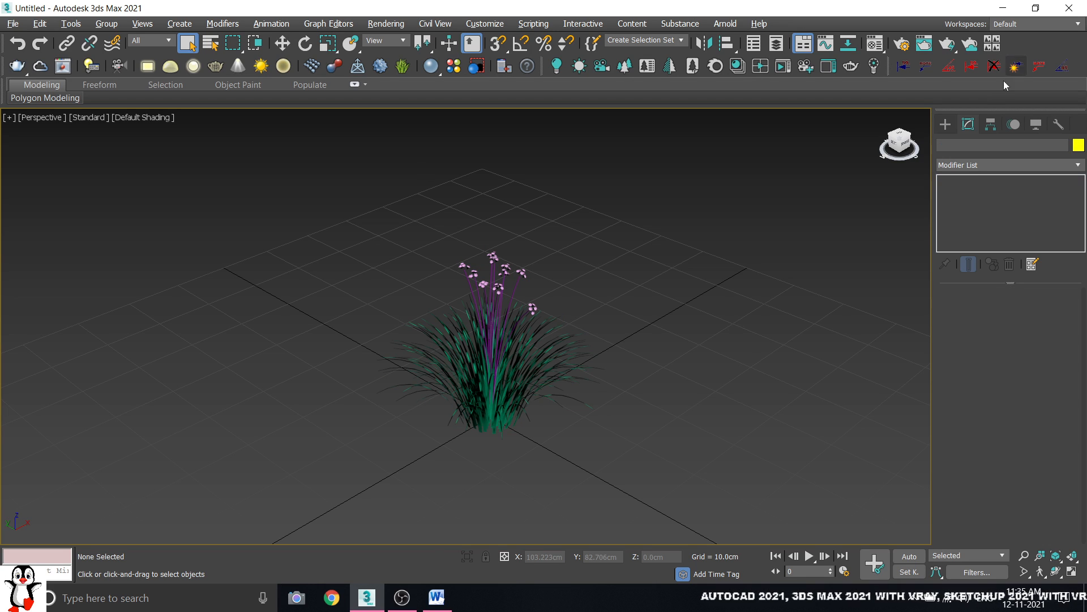
- Show the Forest Pack toolbar and hide it again
{"action": "right_click", "coordinate": [1008, 52]}
{"action": "left_click", "coordinate": [667, 192]}
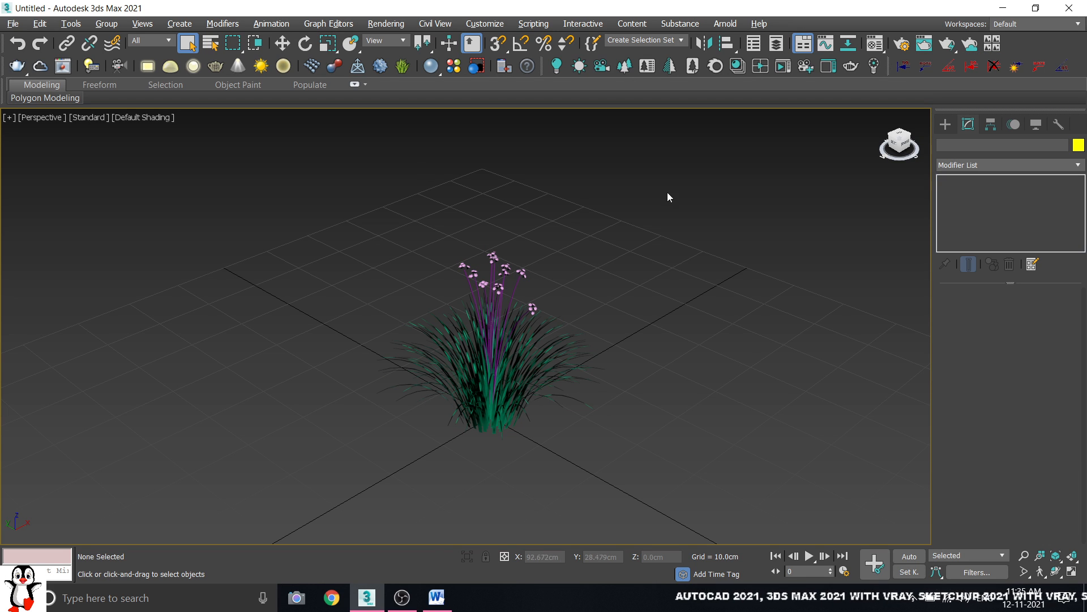
{"action": "right_click", "coordinate": [1042, 41]}
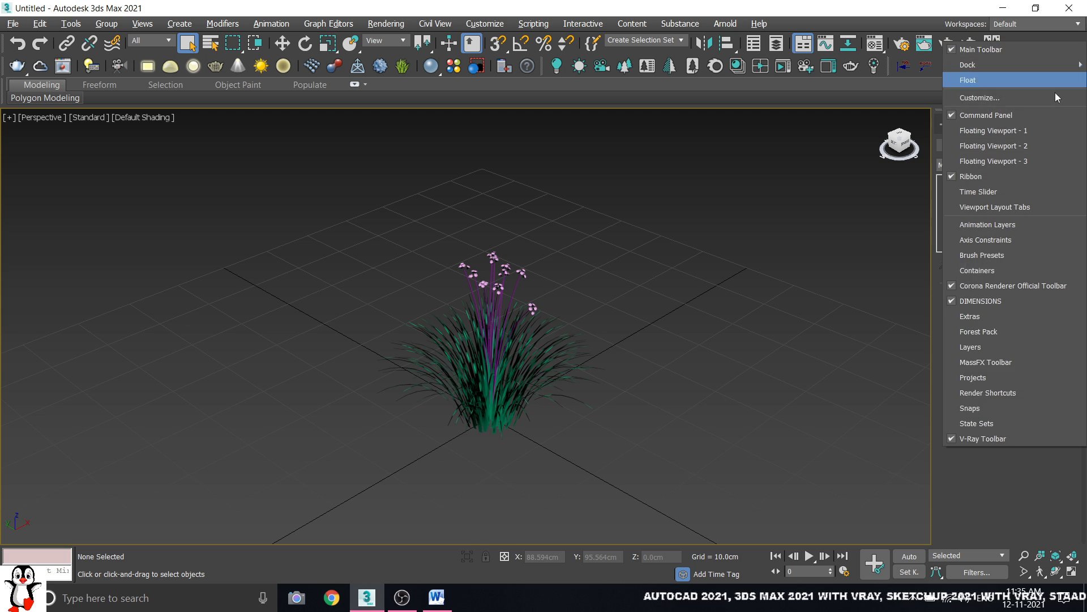
{"action": "left_click", "coordinate": [1004, 333]}
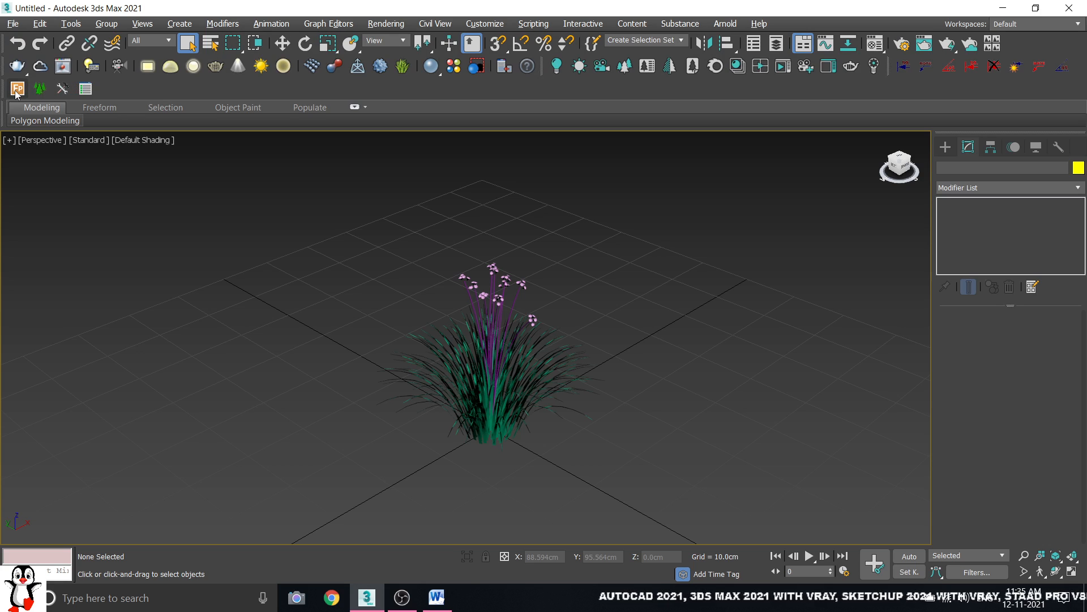
{"action": "right_click", "coordinate": [1028, 42]}
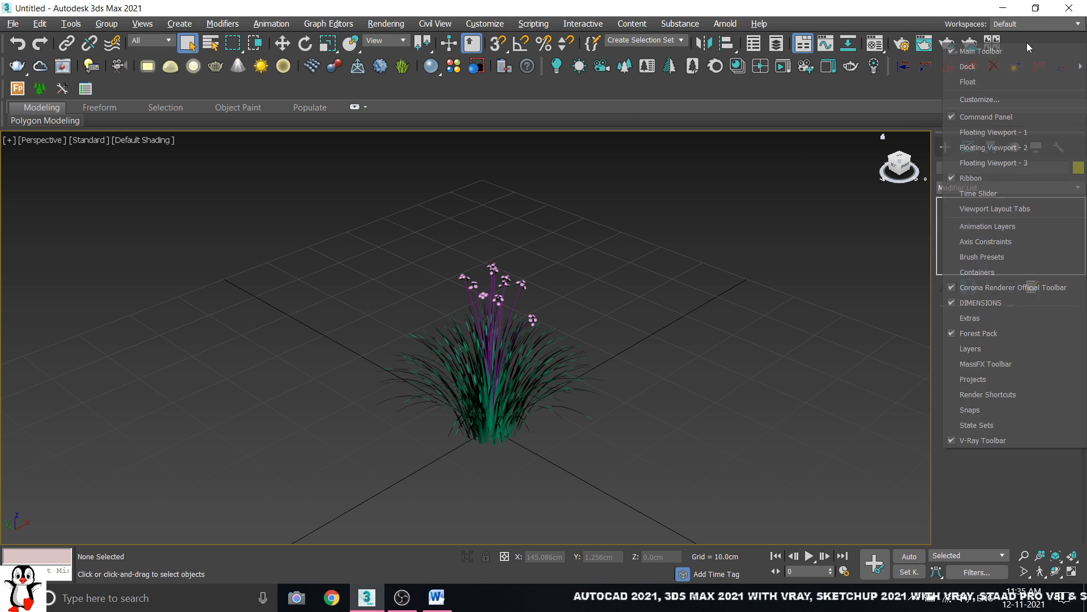
{"action": "left_click", "coordinate": [1000, 333]}
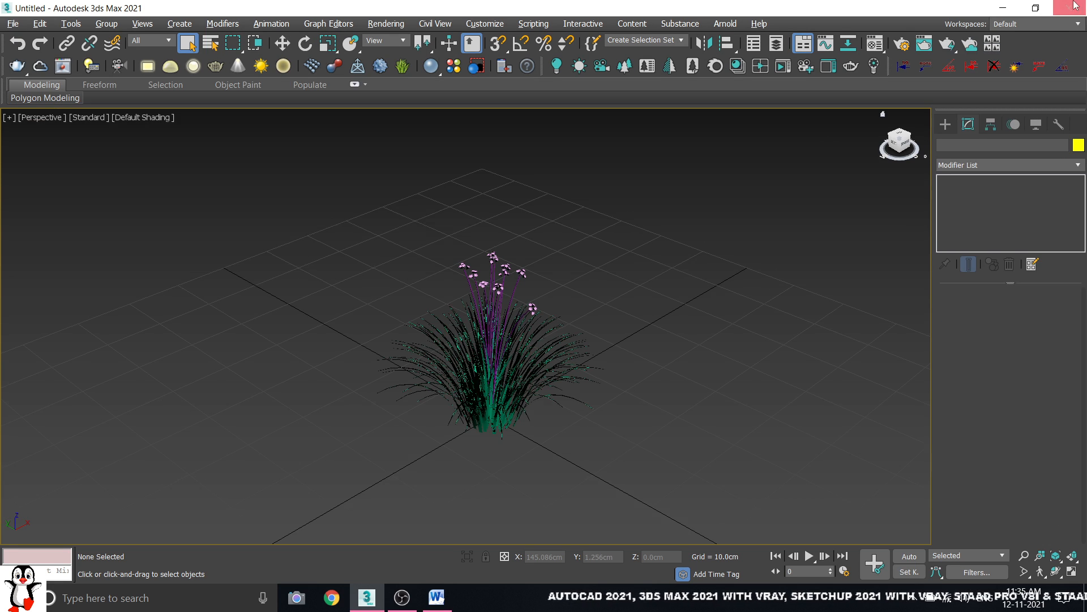
- Increase the Society Garlic plant's height to about 72 cm
{"action": "left_click", "coordinate": [493, 363]}
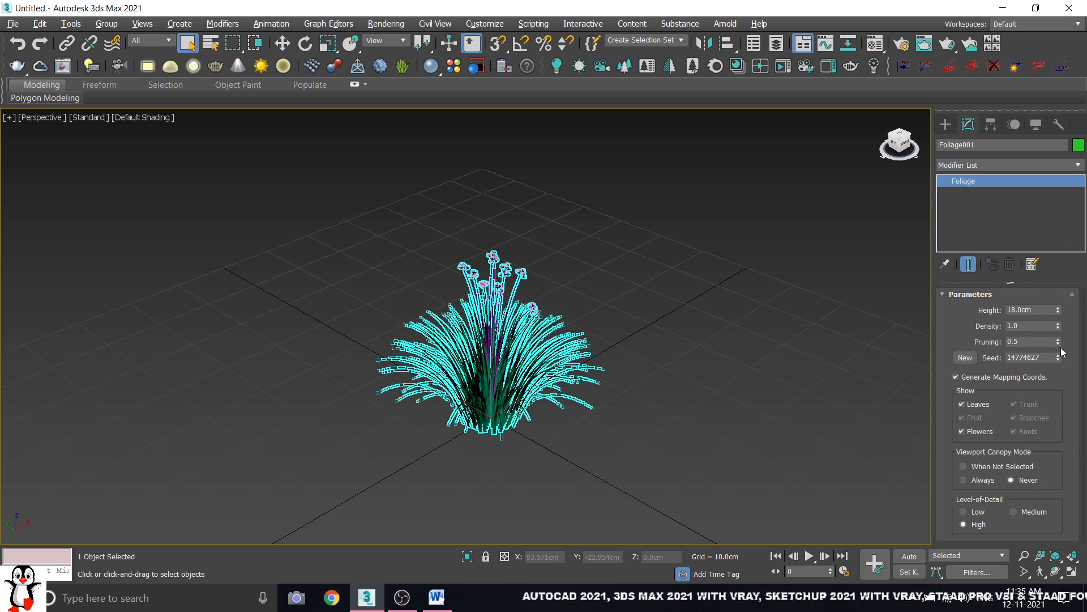
{"action": "left_click_drag", "start_coordinate": [1058, 310], "coordinate": [1055, 192]}
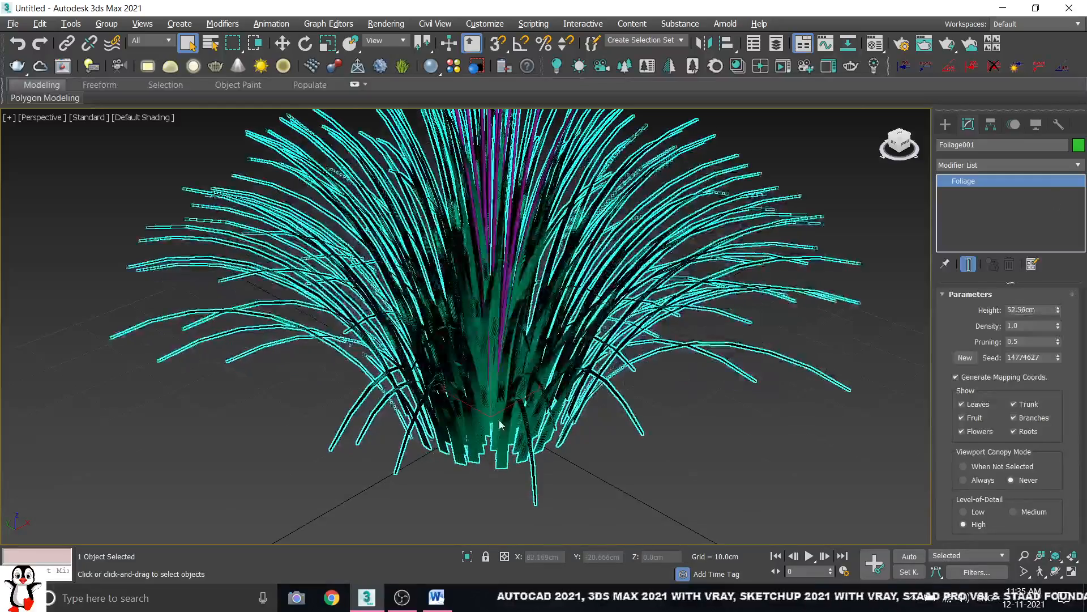
{"action": "scroll", "coordinate": [426, 474], "scroll_direction": "down", "scroll_amount": 5}
{"action": "left_click_drag", "start_coordinate": [1059, 311], "coordinate": [1055, 274]}
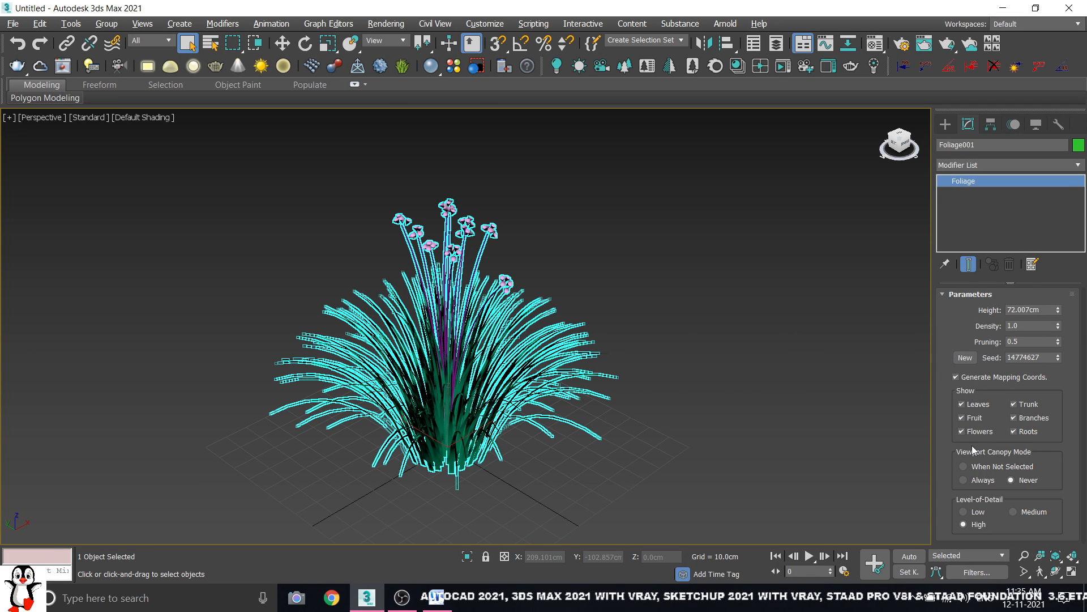
- Hide the Society Garlic's flowers, show them again, and deselect the plant
{"action": "left_click", "coordinate": [962, 431]}
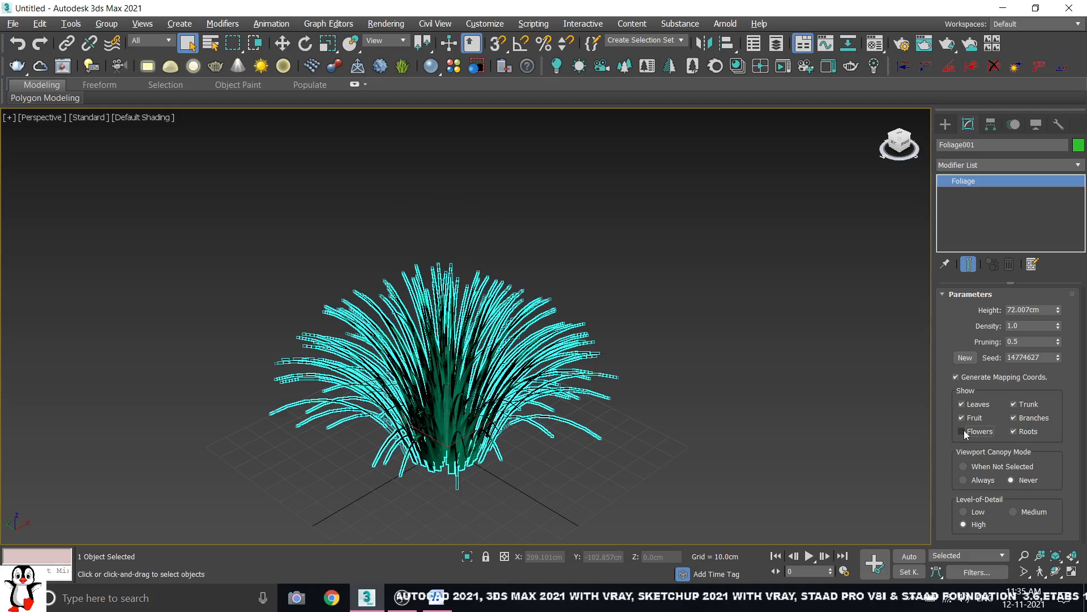
{"action": "left_click", "coordinate": [963, 432]}
{"action": "left_click", "coordinate": [735, 401]}
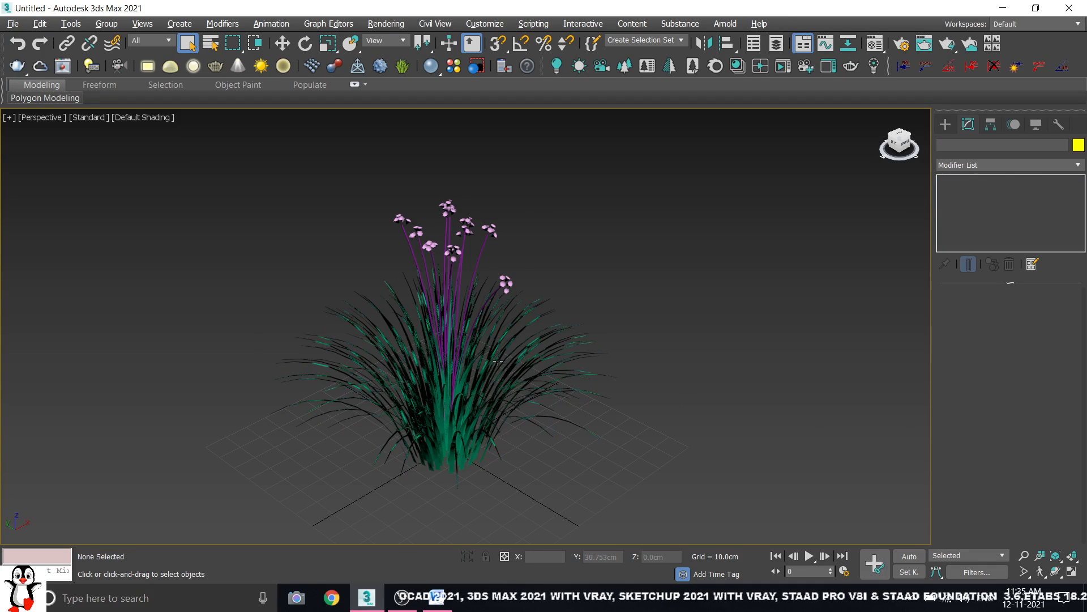
- Select the Society Garlic again, turn its flowers off to view only the leaves, restore the flowers, and clear the selection
{"action": "left_click", "coordinate": [476, 382]}
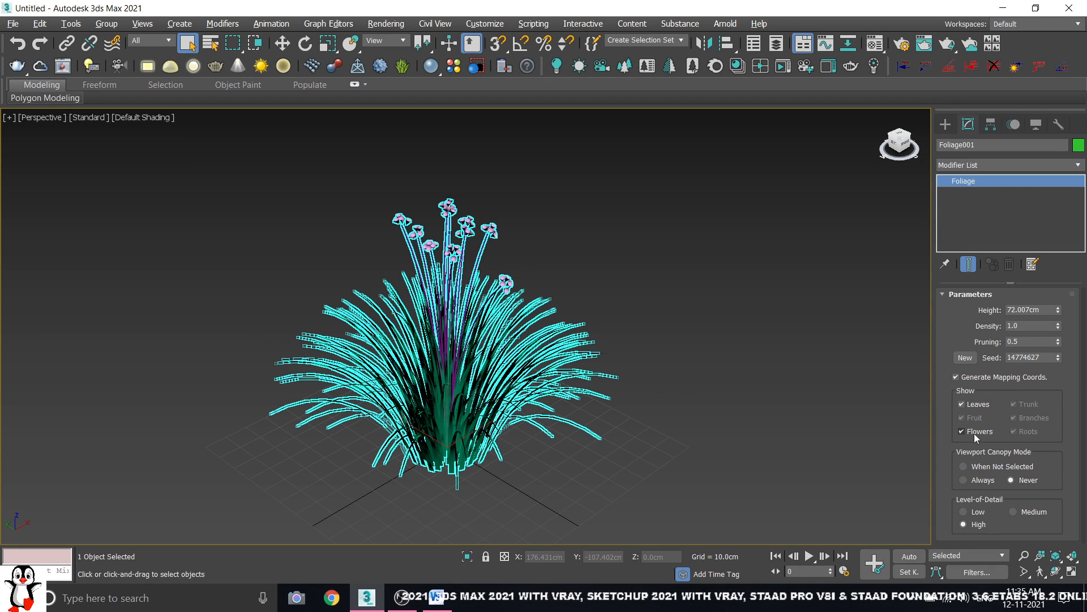
{"action": "left_click", "coordinate": [961, 432]}
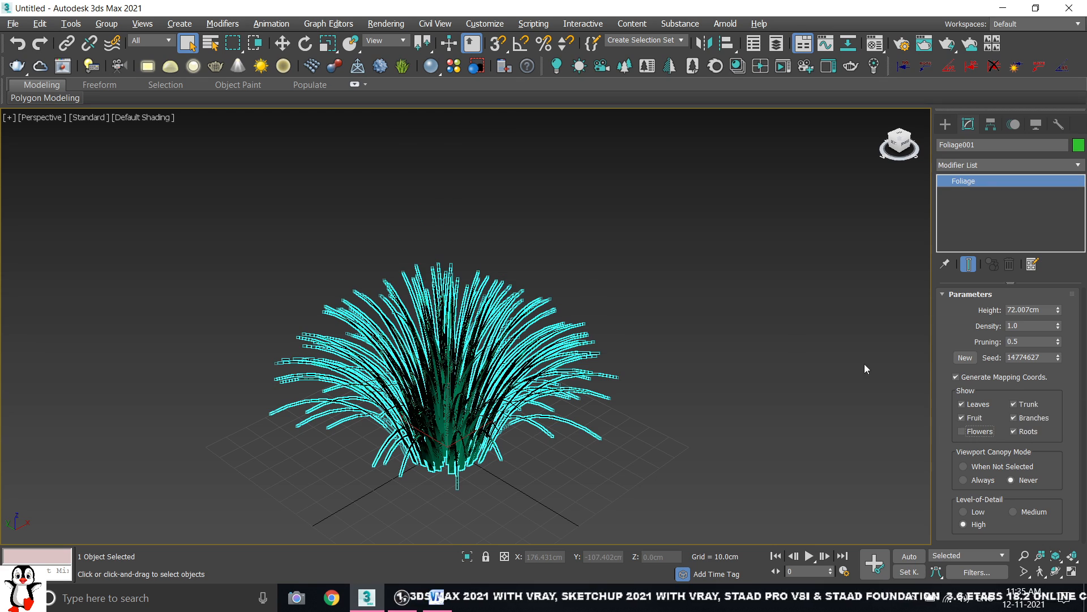
{"action": "left_click", "coordinate": [824, 355]}
{"action": "left_click", "coordinate": [586, 371]}
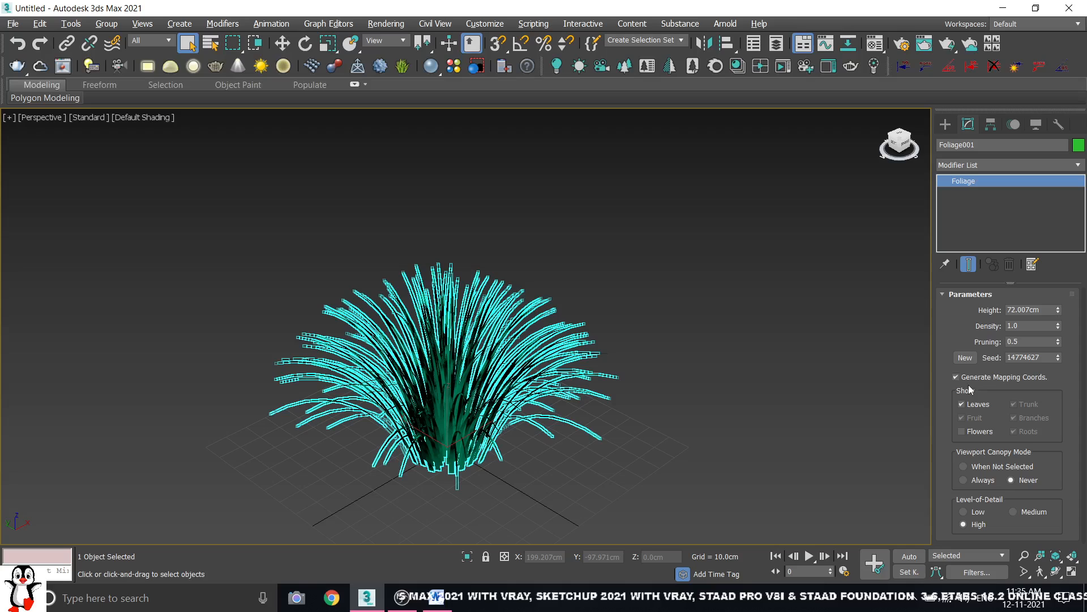
{"action": "left_click", "coordinate": [961, 431]}
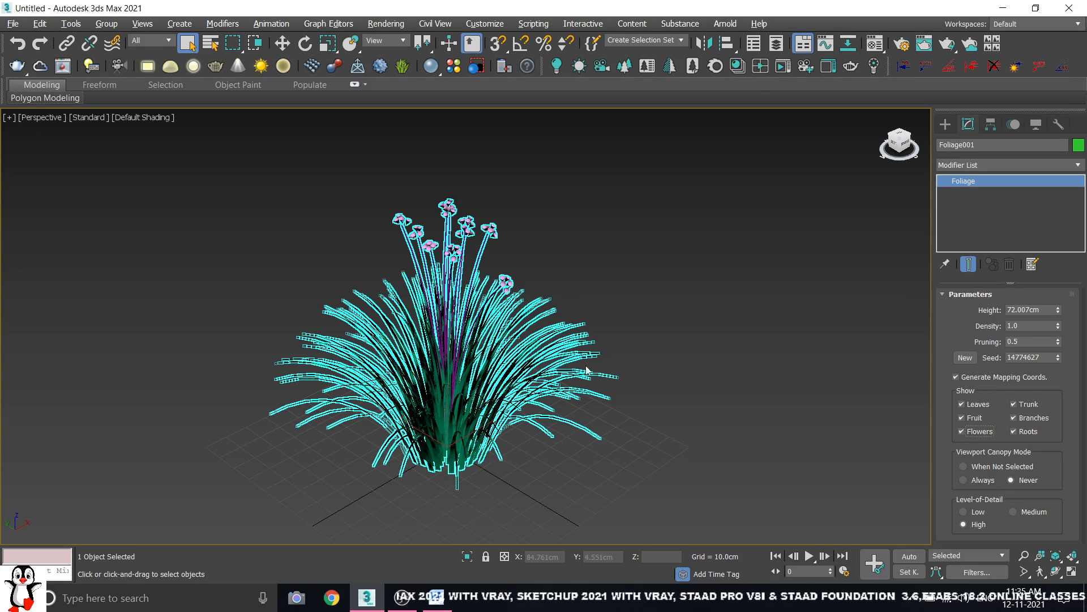
{"action": "left_click", "coordinate": [719, 363]}
- Delete the Society Garlic plant from the scene and bring up the AEC Extended object types for creating a new object
{"action": "left_click", "coordinate": [430, 328]}
{"action": "key", "text": "Delete"}
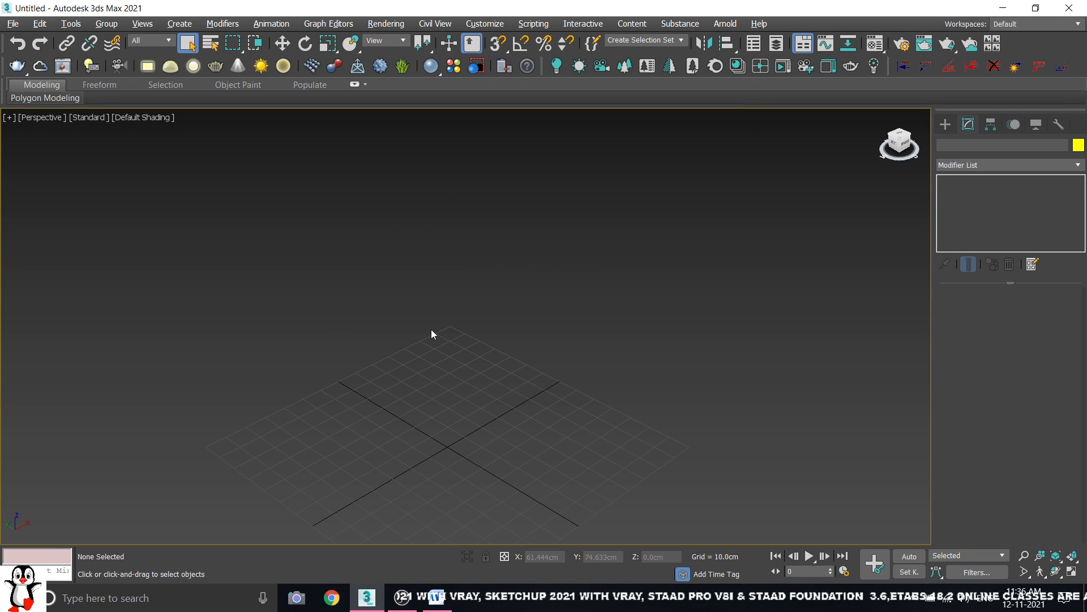
{"action": "key", "text": "z"}
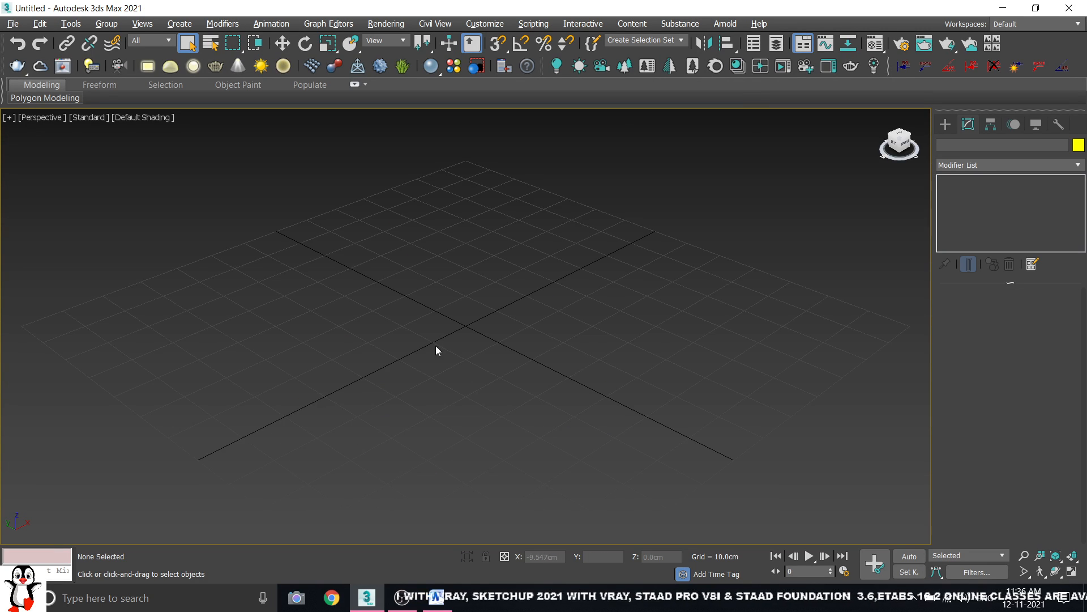
{"action": "left_click", "coordinate": [943, 125]}
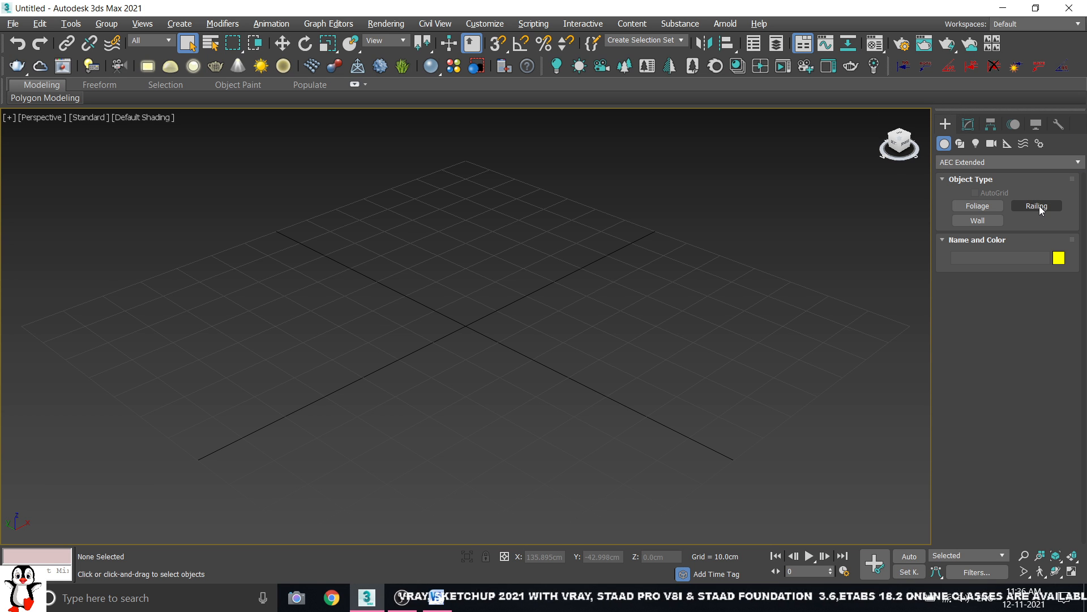